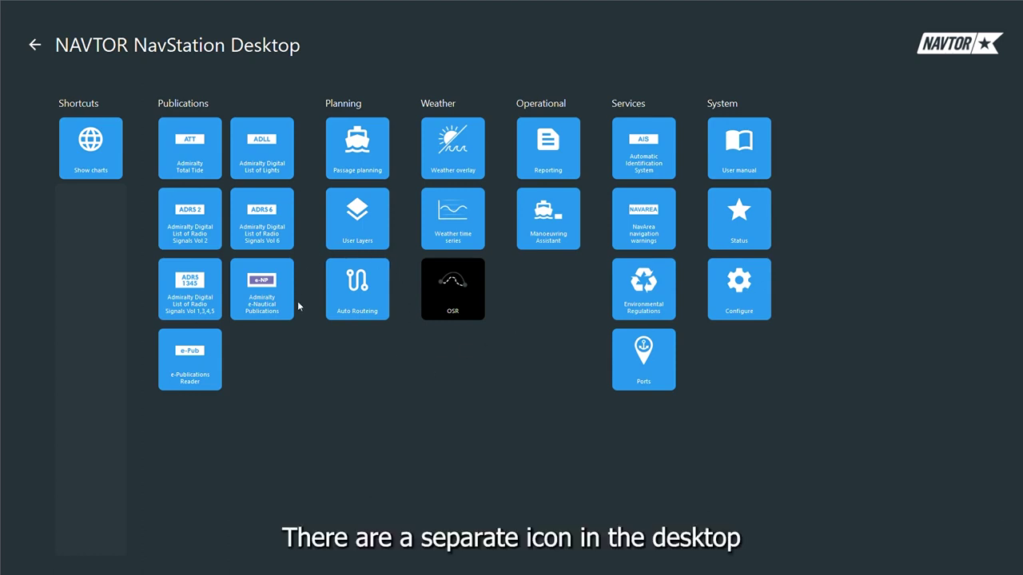
Step: Open Auto Routeing from the Desktop's Planning tiles and switch to the Blockers list
{"action": "left_click", "coordinate": [350, 310]}
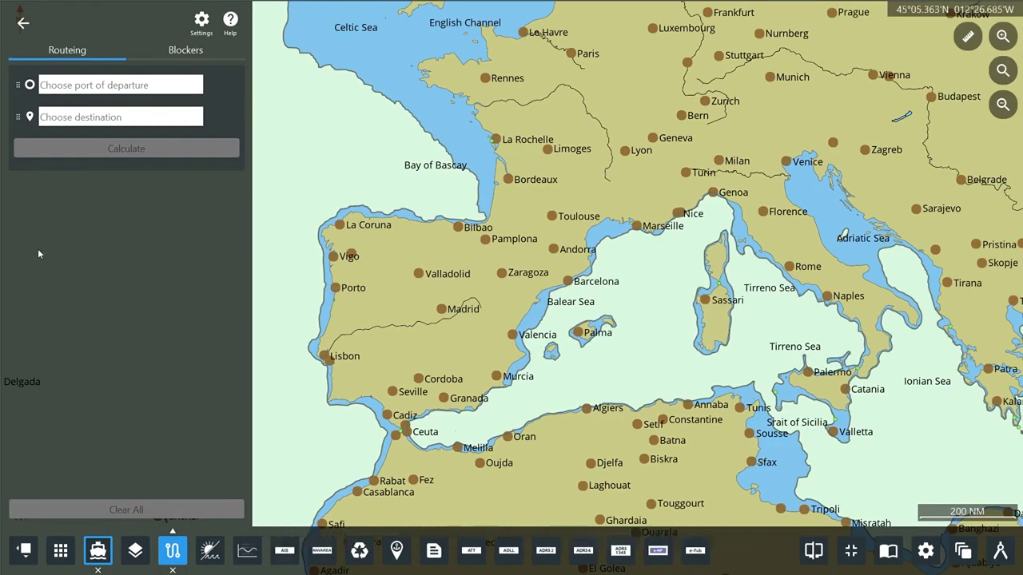
{"action": "left_click", "coordinate": [179, 49]}
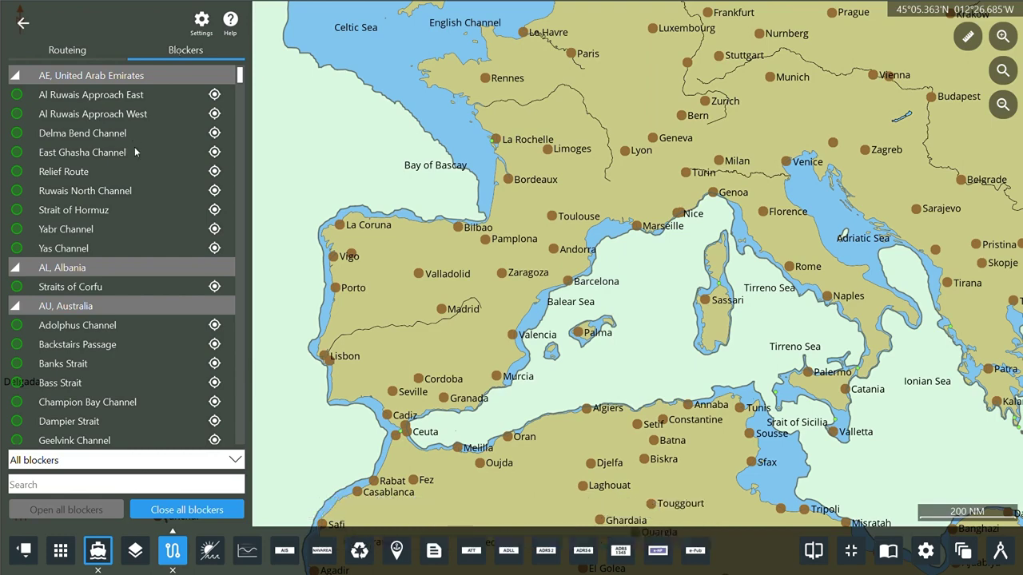
Step: Find the Strait of Gibraltar blocker with 'gibra', centre on it, and leave it open
{"action": "left_click", "coordinate": [169, 485]}
{"action": "type", "text": "gibra"}
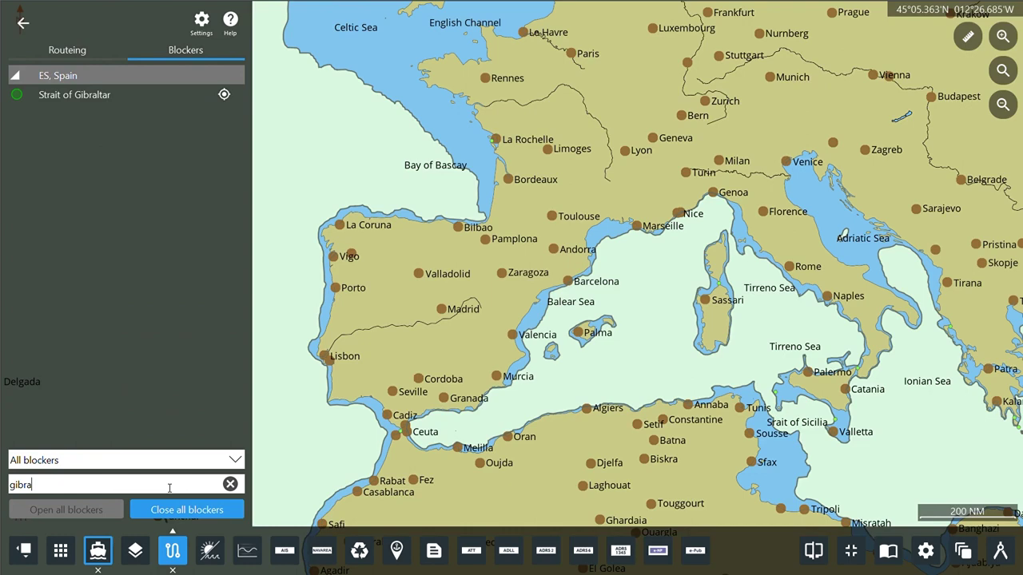
{"action": "left_click", "coordinate": [224, 94]}
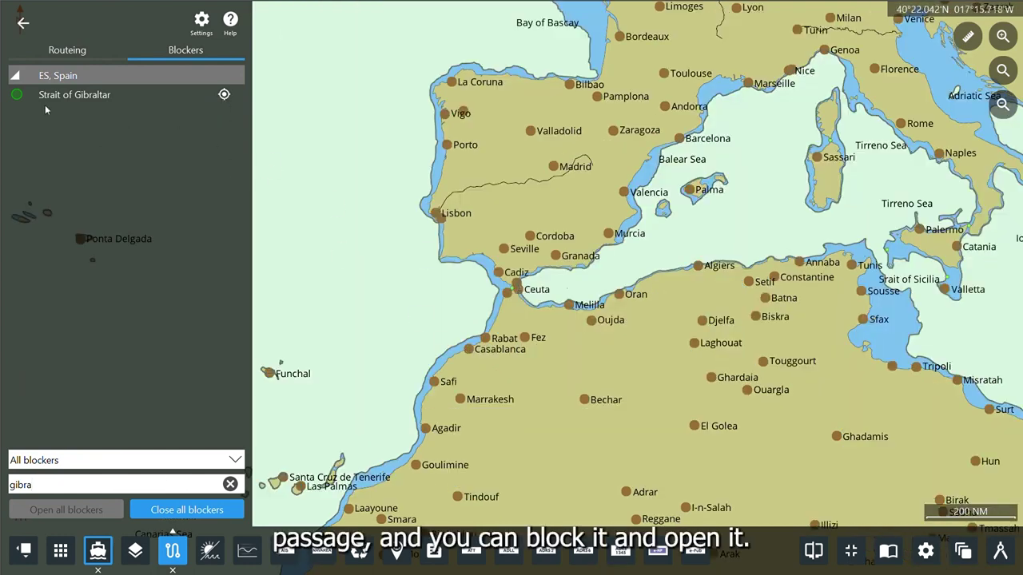
{"action": "left_click", "coordinate": [16, 95]}
{"action": "left_click", "coordinate": [17, 95]}
{"action": "left_click", "coordinate": [76, 52]}
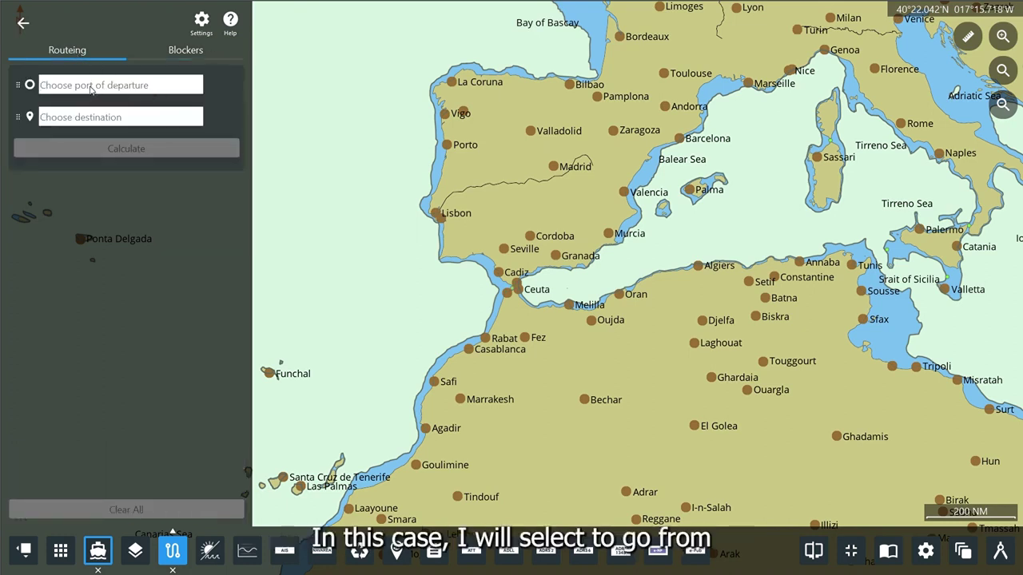
Step: Calculate a Ferrol-to-Venice route: 2376 NM, 7d 14h 47min via Gibraltar
{"action": "type", "text": "ferro"}
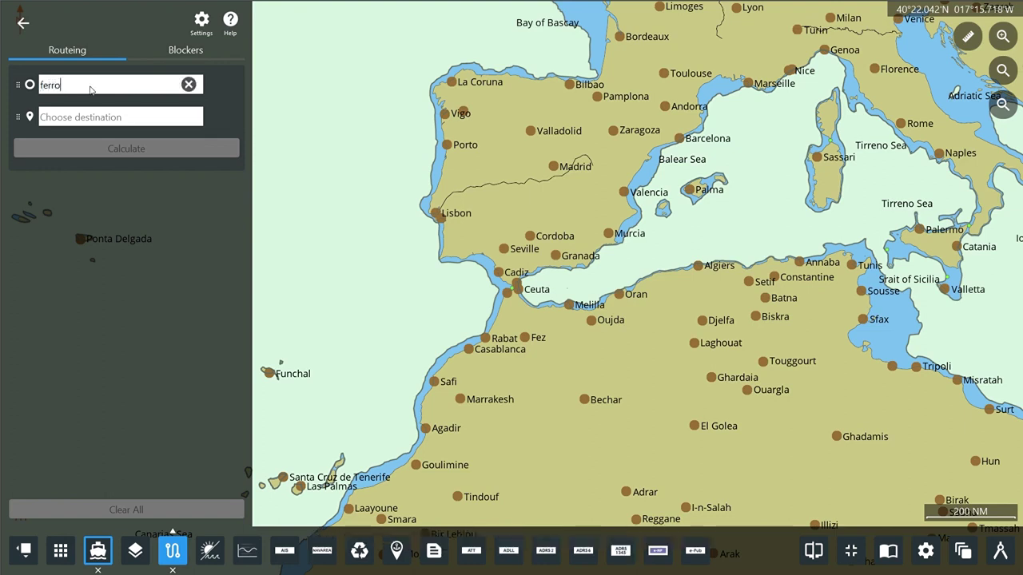
{"action": "type", "text": "l"}
{"action": "key", "text": "Return"}
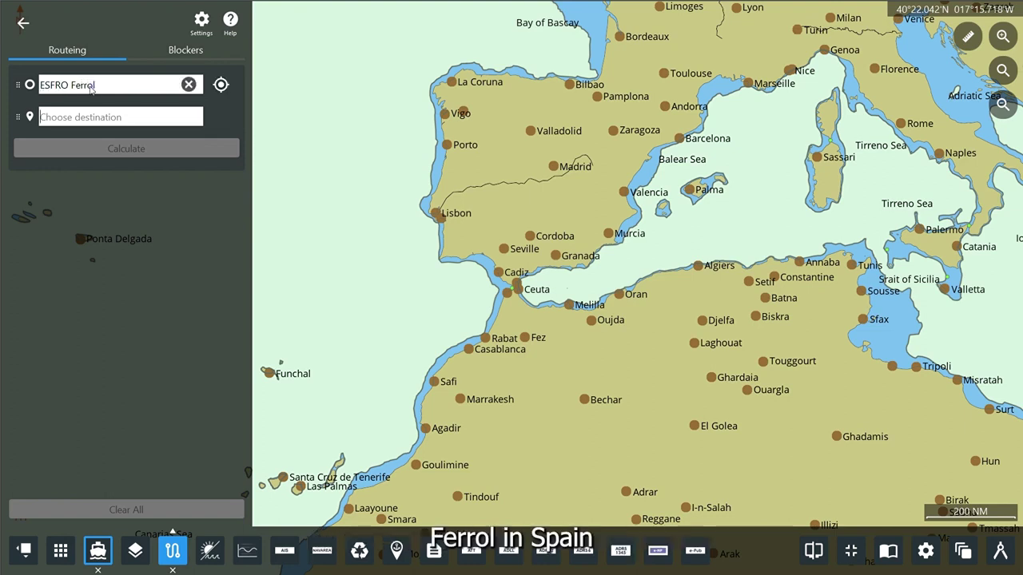
{"action": "type", "text": "venice"}
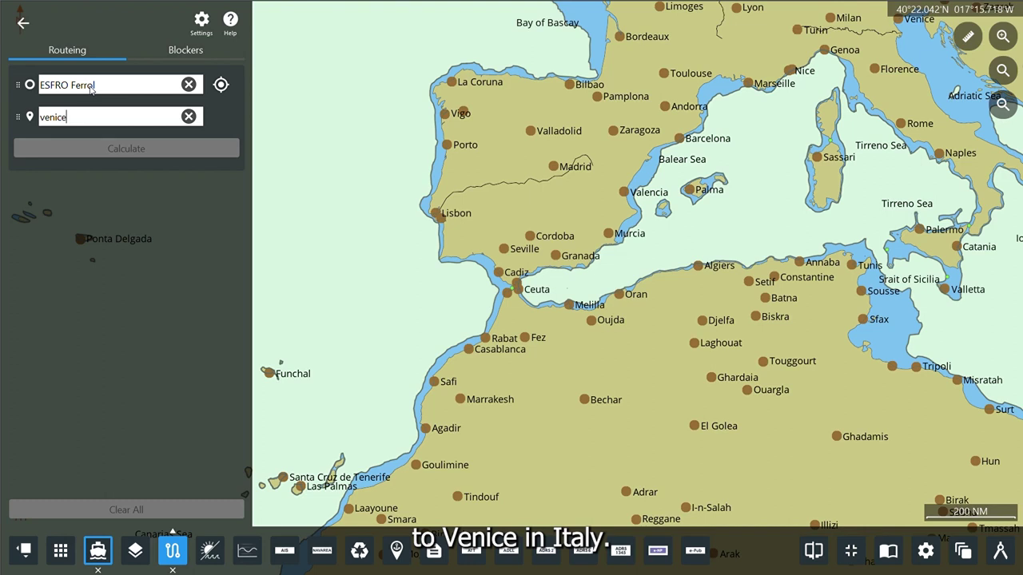
{"action": "key", "text": "Return"}
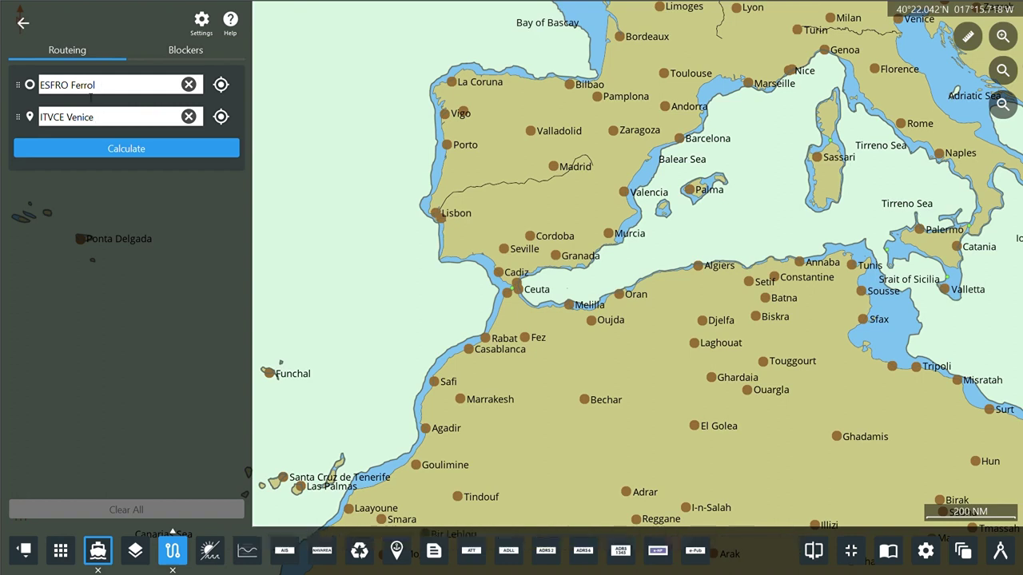
{"action": "left_click", "coordinate": [136, 152]}
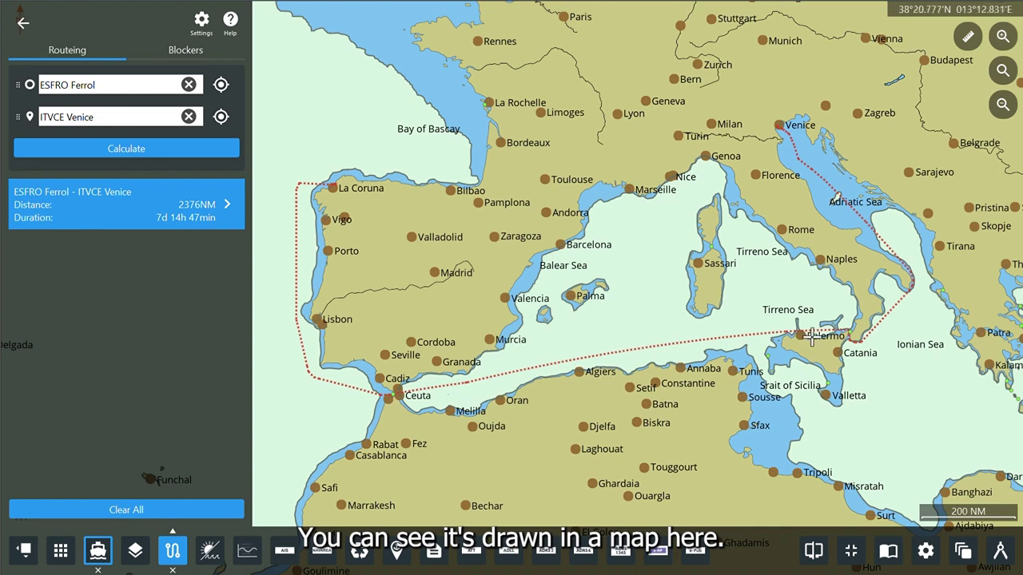
Step: Save the route as 'ESFRO Ferrol - ITVCE Venice' and pan to the eastern Mediterranean
{"action": "left_click", "coordinate": [228, 205]}
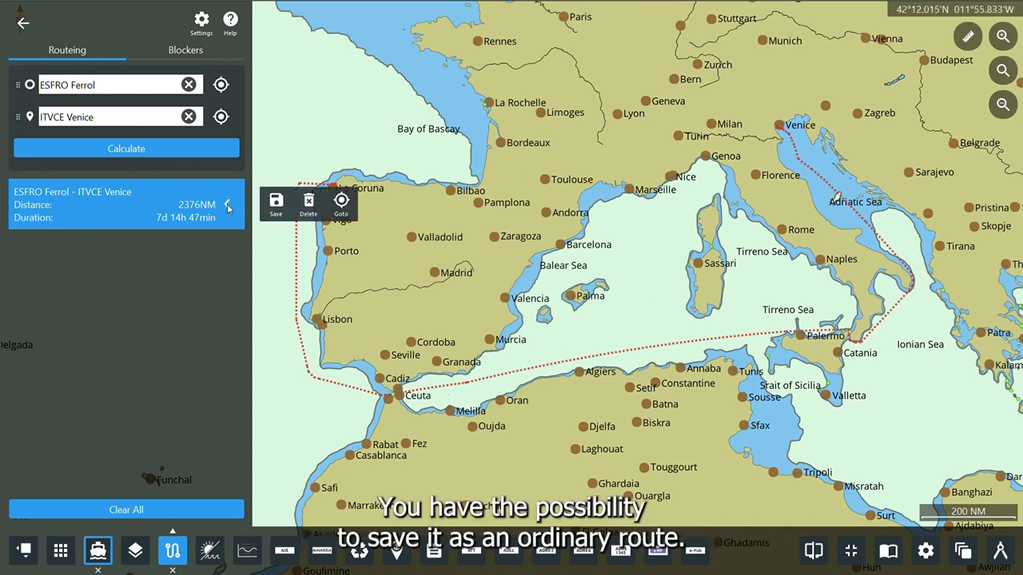
{"action": "left_click", "coordinate": [273, 204]}
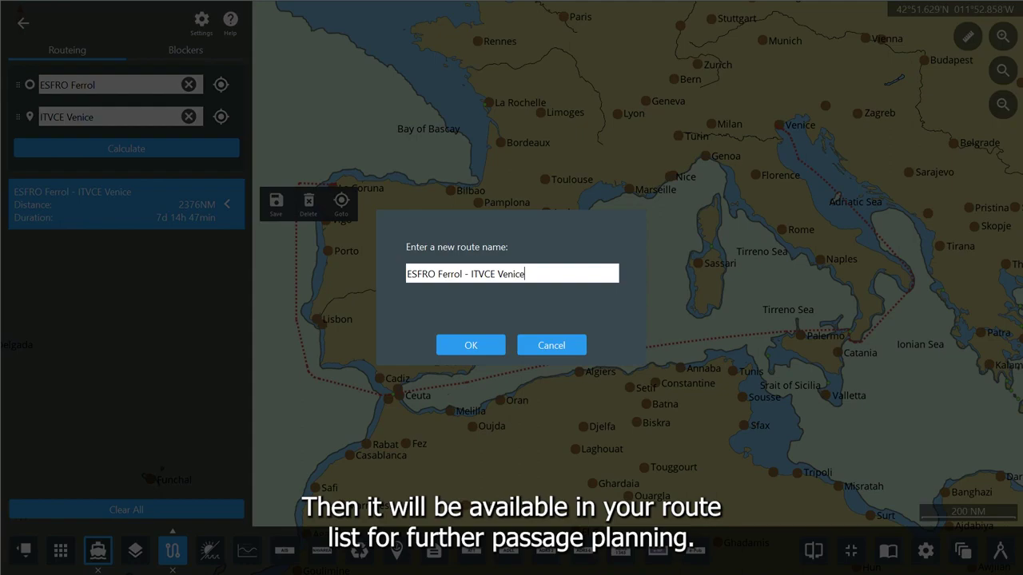
{"action": "key", "text": "Return"}
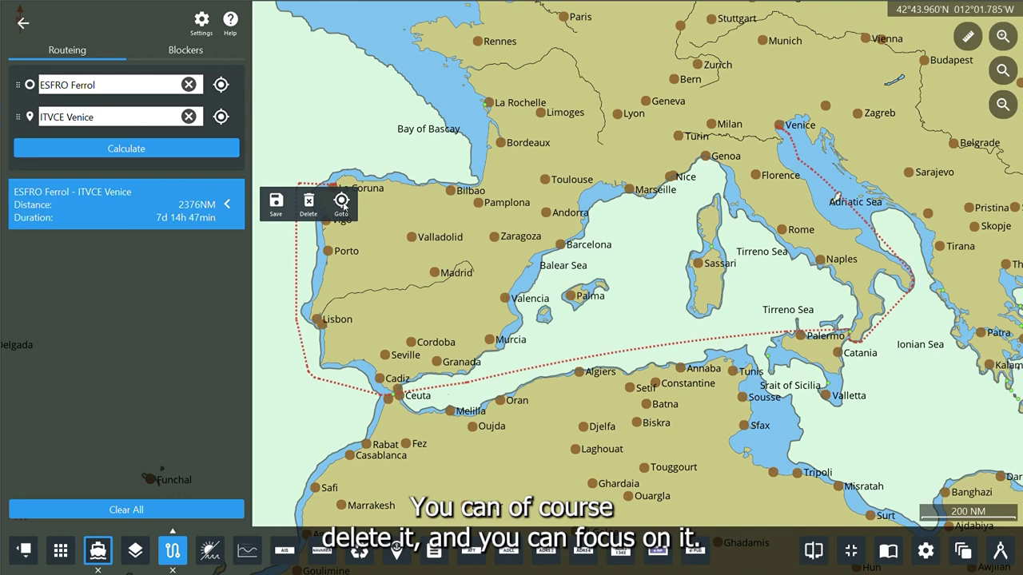
{"action": "left_click", "coordinate": [159, 203]}
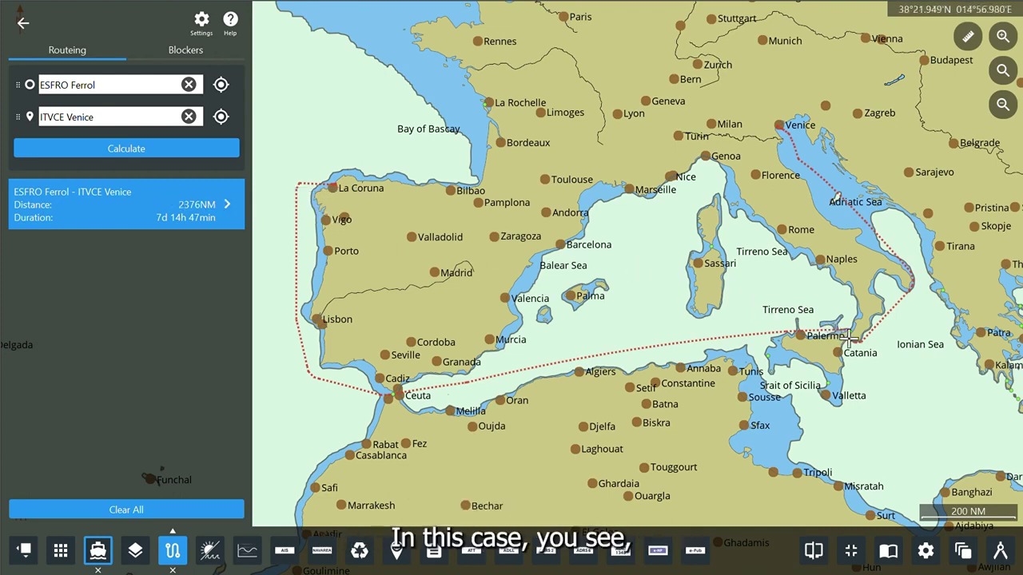
{"action": "left_click_drag", "start_coordinate": [860, 340], "coordinate": [521, 296]}
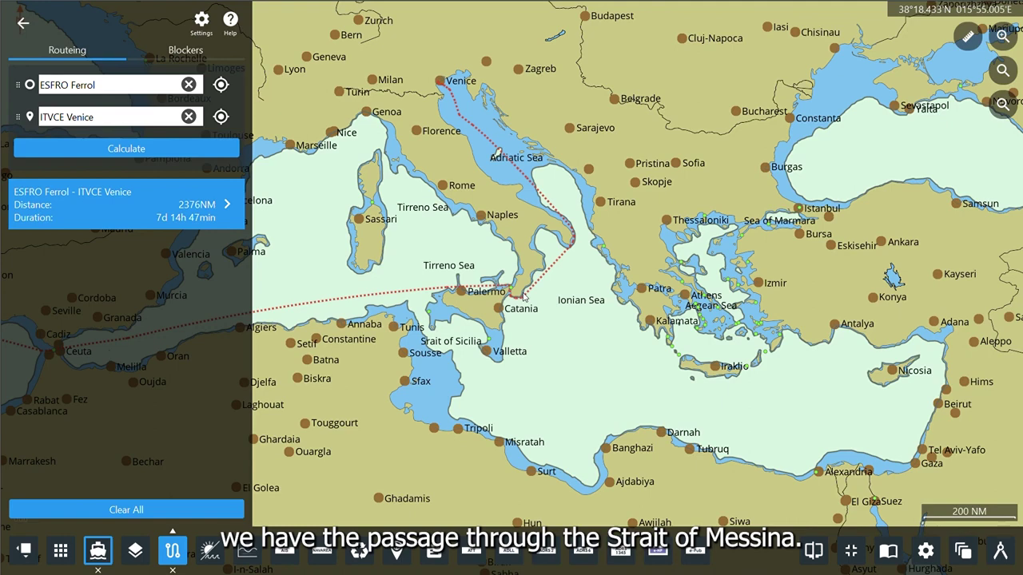
Step: Block the Strait of Messina and recalculate to a 2402 NM route via the Strait of Sicily
{"action": "left_click", "coordinate": [189, 50]}
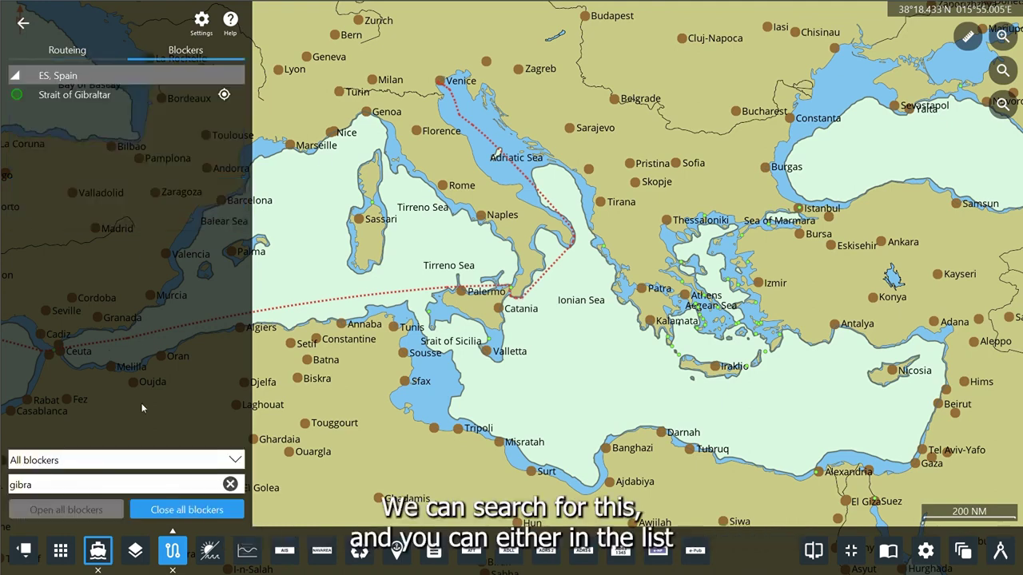
{"action": "left_click_drag", "start_coordinate": [85, 484], "coordinate": [9, 484]}
{"action": "type", "text": "messin"}
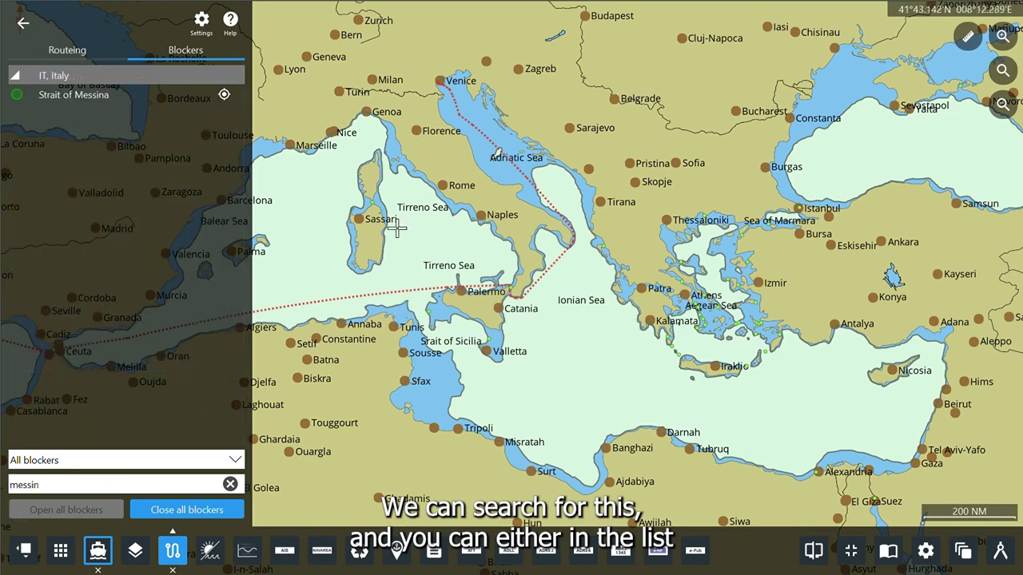
{"action": "right_click", "coordinate": [526, 298]}
{"action": "left_click", "coordinate": [513, 264]}
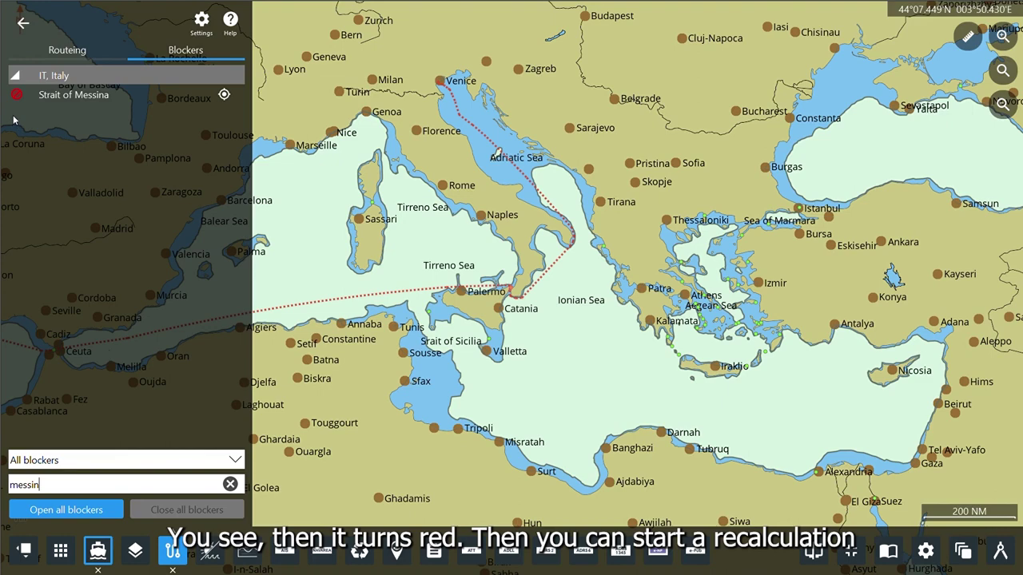
{"action": "left_click", "coordinate": [49, 51]}
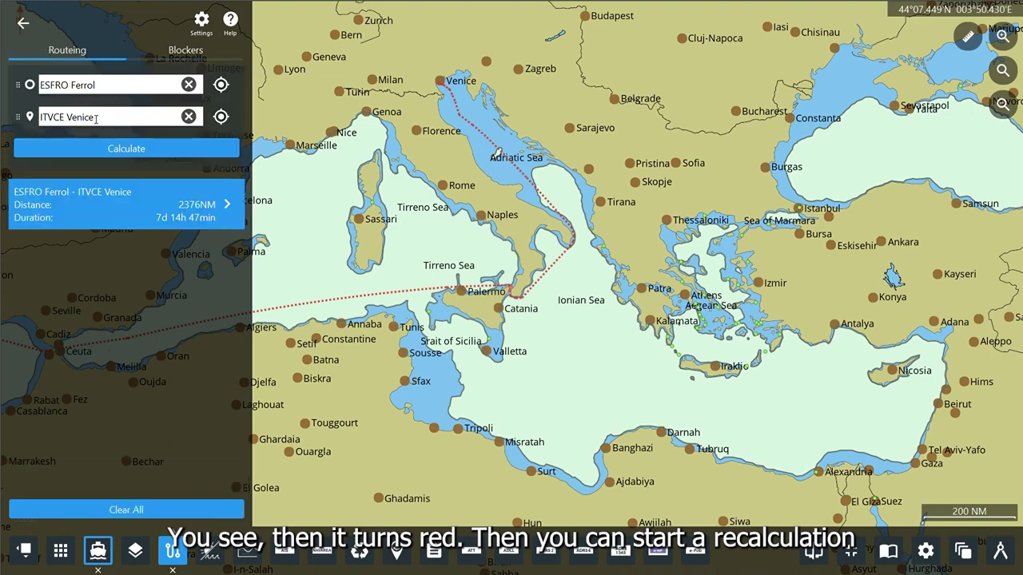
{"action": "left_click", "coordinate": [110, 148]}
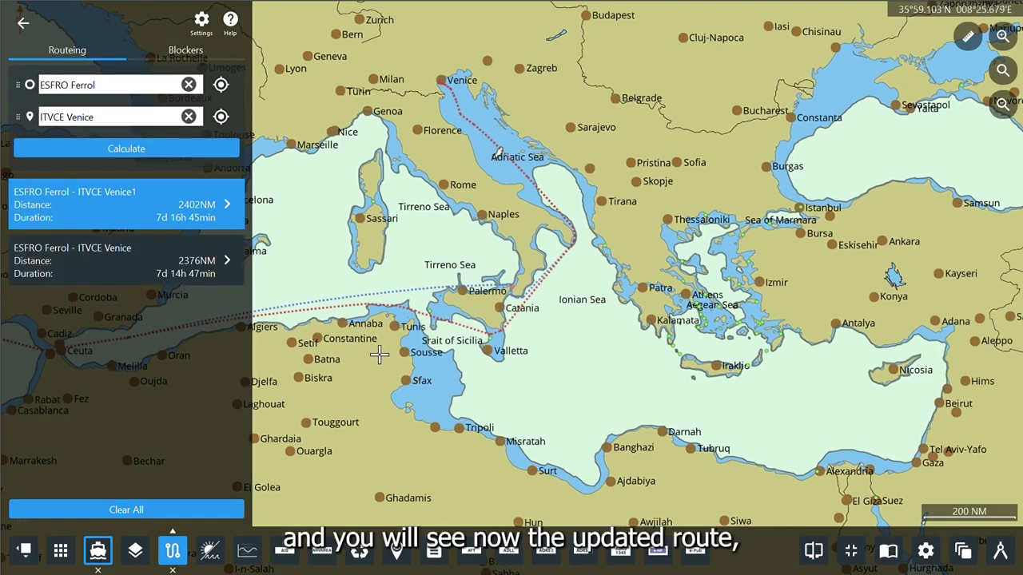
{"action": "left_click_drag", "start_coordinate": [380, 355], "coordinate": [457, 321]}
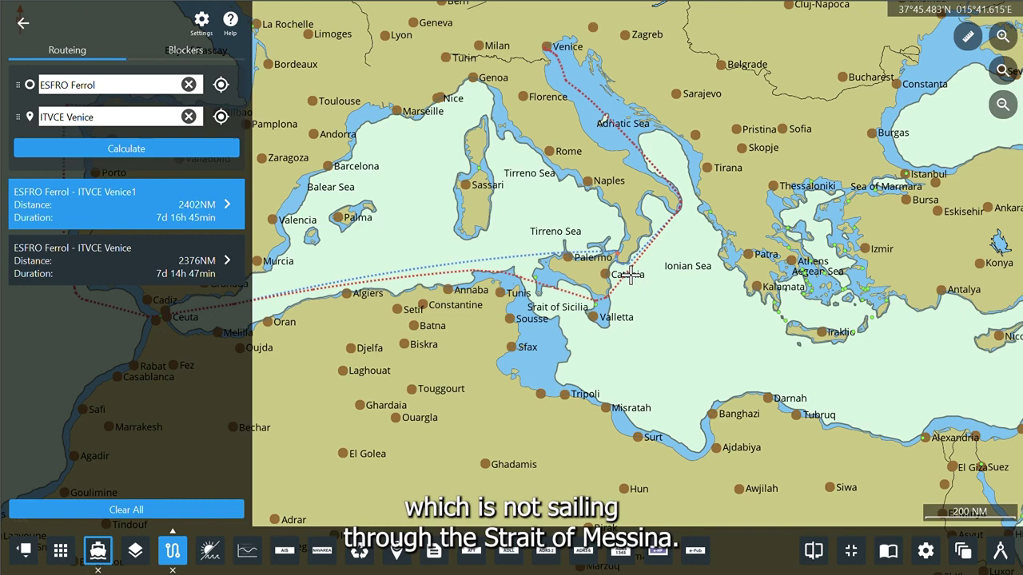
{"action": "left_click", "coordinate": [131, 257]}
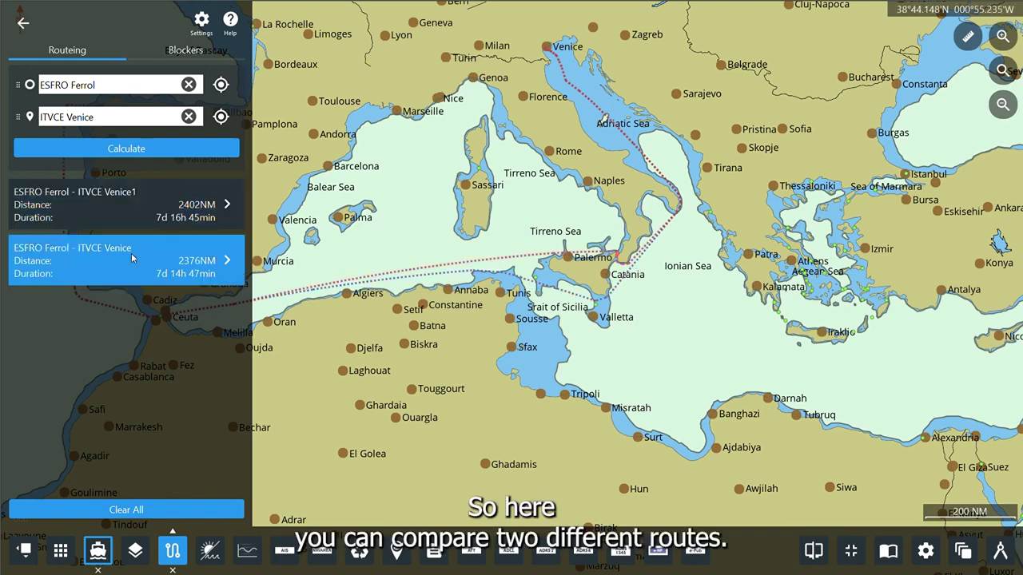
{"action": "left_click", "coordinate": [122, 206]}
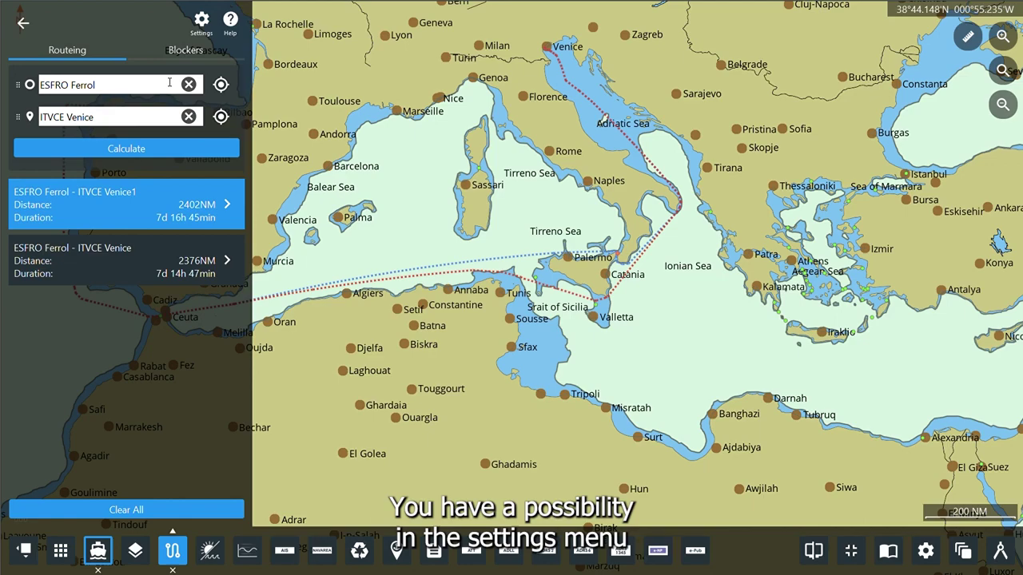
{"action": "left_click", "coordinate": [201, 21]}
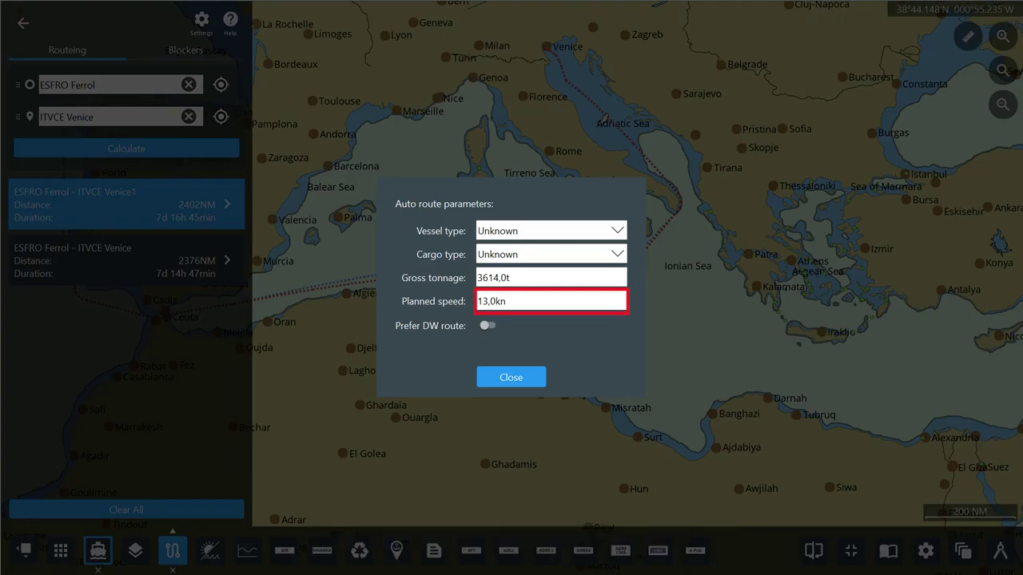
{"action": "left_click", "coordinate": [221, 326]}
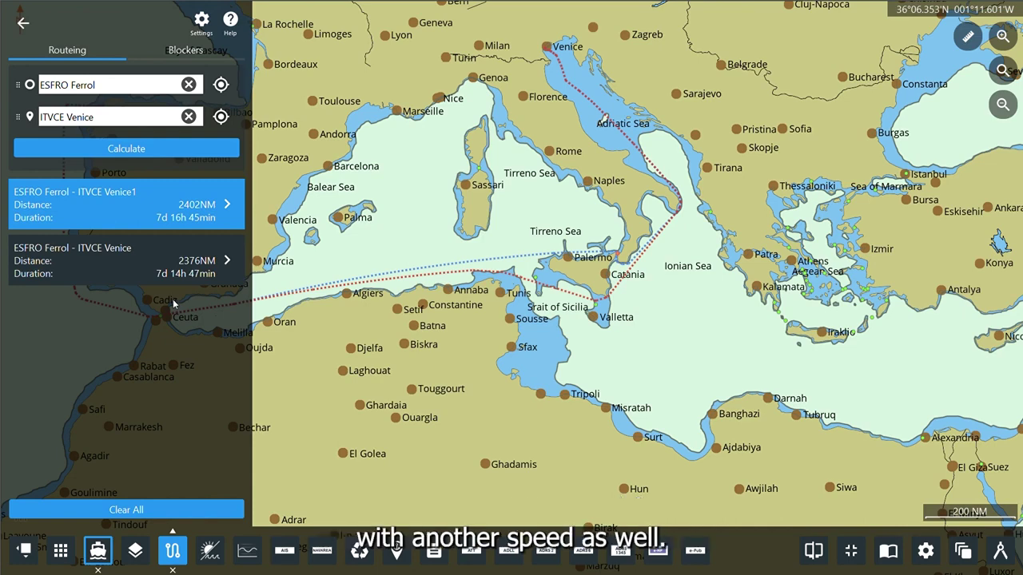
Step: Zoom and pan along the Venice1 route through the northern Adriatic traffic separation scheme
{"action": "left_click_drag", "start_coordinate": [323, 302], "coordinate": [379, 314]}
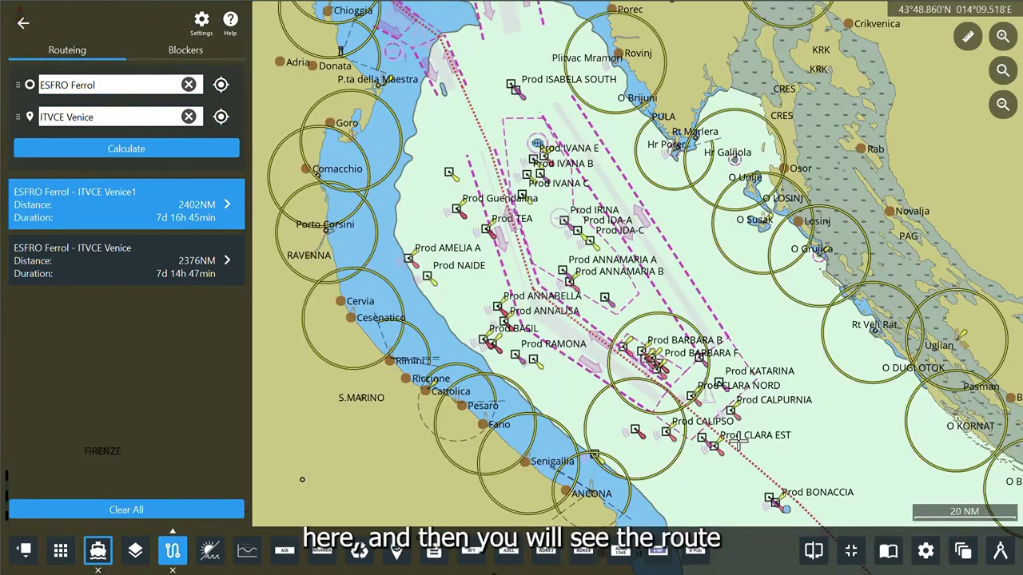
{"action": "scroll", "coordinate": [578, 331], "scroll_direction": "up", "scroll_amount": 2}
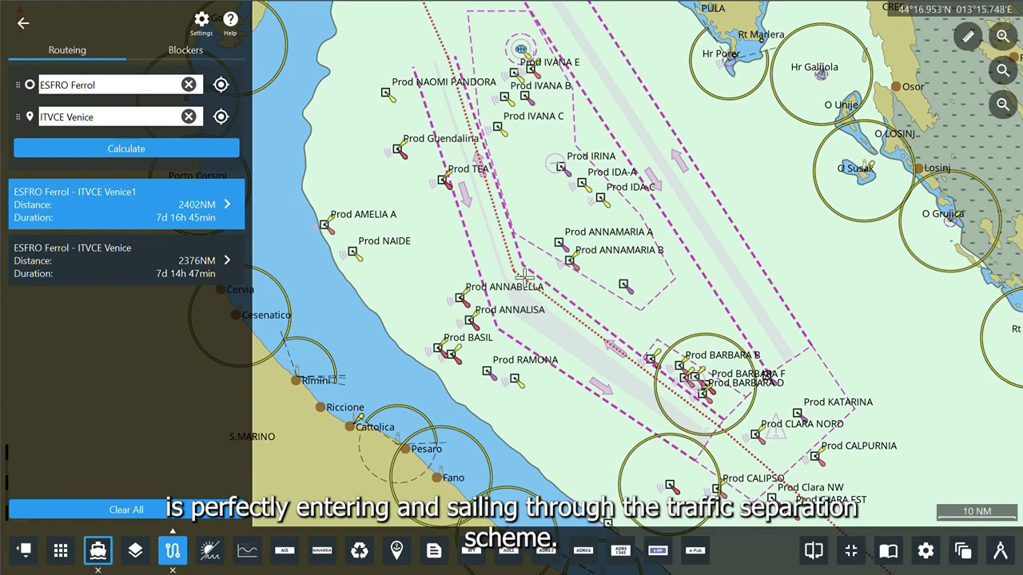
{"action": "left_click_drag", "start_coordinate": [459, 131], "coordinate": [533, 216]}
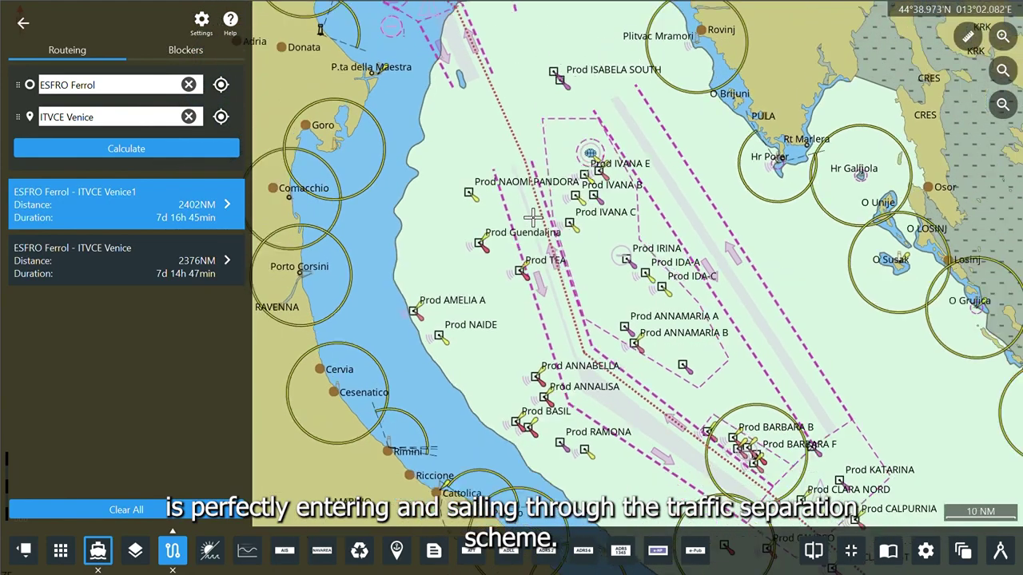
{"action": "scroll", "coordinate": [533, 216], "scroll_direction": "down", "scroll_amount": 2}
{"action": "left_click_drag", "start_coordinate": [454, 237], "coordinate": [476, 235]}
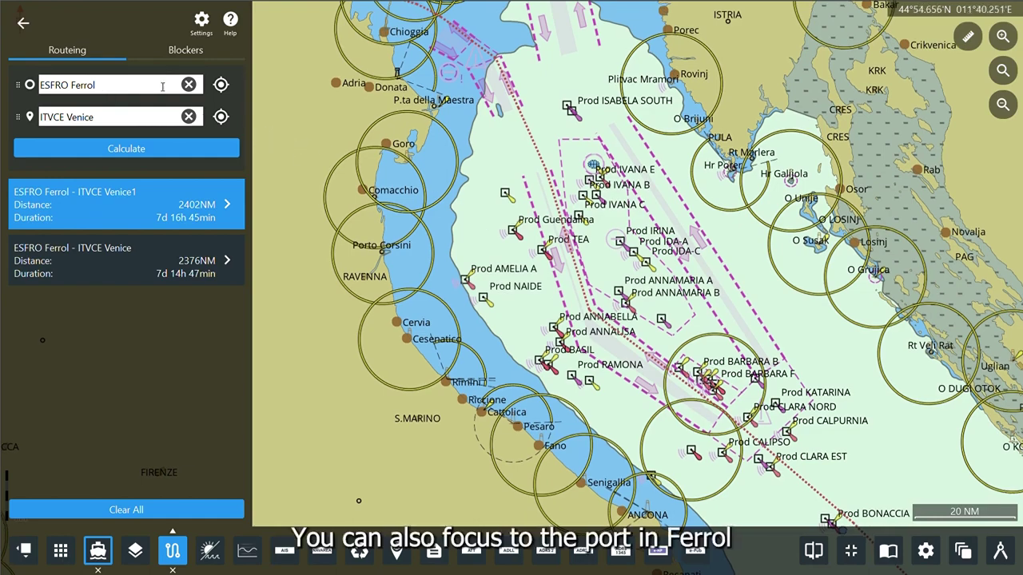
Step: Centre on ESFRO Ferrol and follow the route seaward through the Ría de Ferrol channel
{"action": "left_click", "coordinate": [221, 84]}
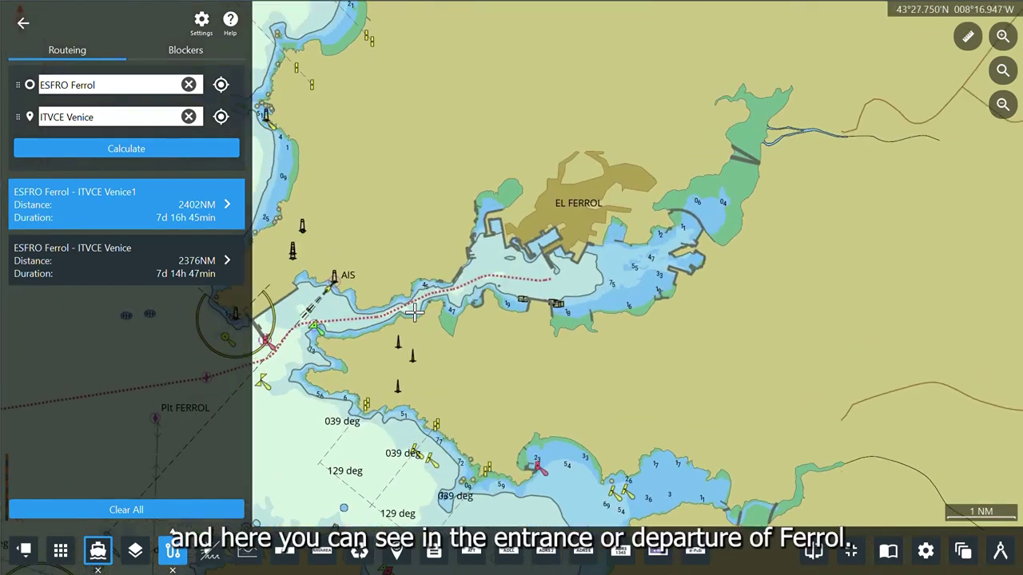
{"action": "scroll", "coordinate": [413, 313], "scroll_direction": "up", "scroll_amount": 3}
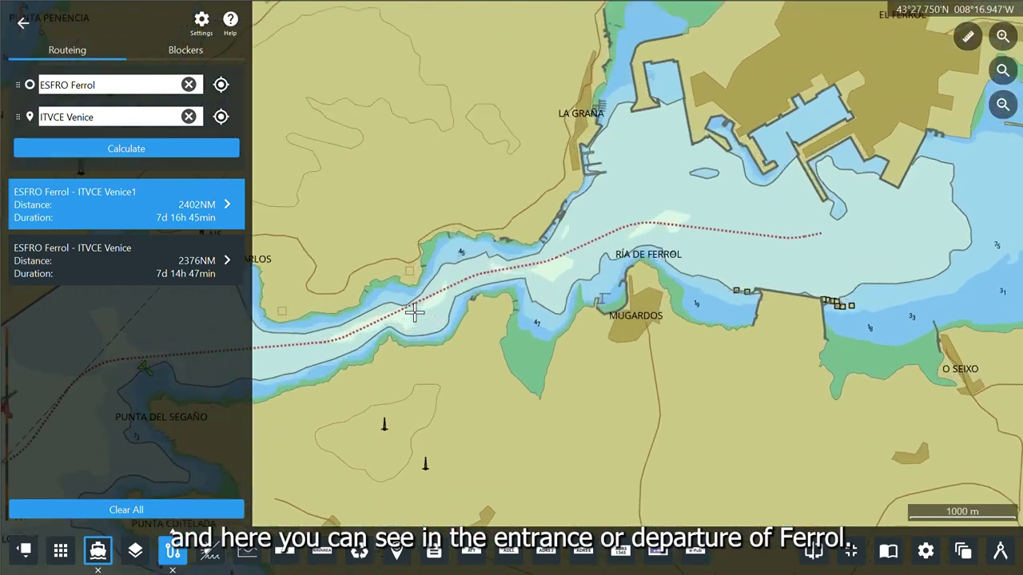
{"action": "scroll", "coordinate": [390, 332], "scroll_direction": "up", "scroll_amount": 2}
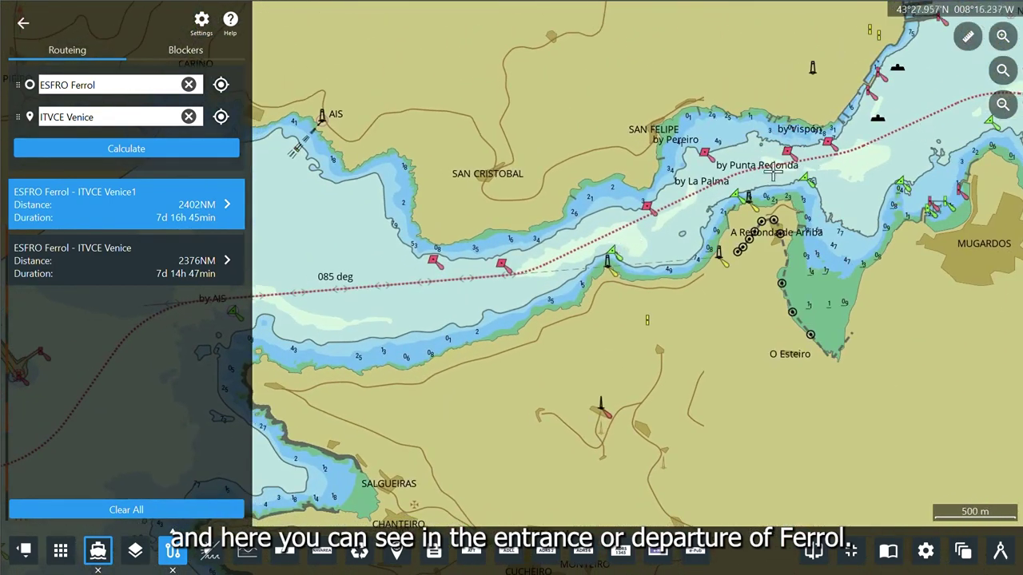
{"action": "scroll", "coordinate": [494, 296], "scroll_direction": "up", "scroll_amount": 1}
{"action": "scroll", "coordinate": [494, 296], "scroll_direction": "up", "scroll_amount": 1}
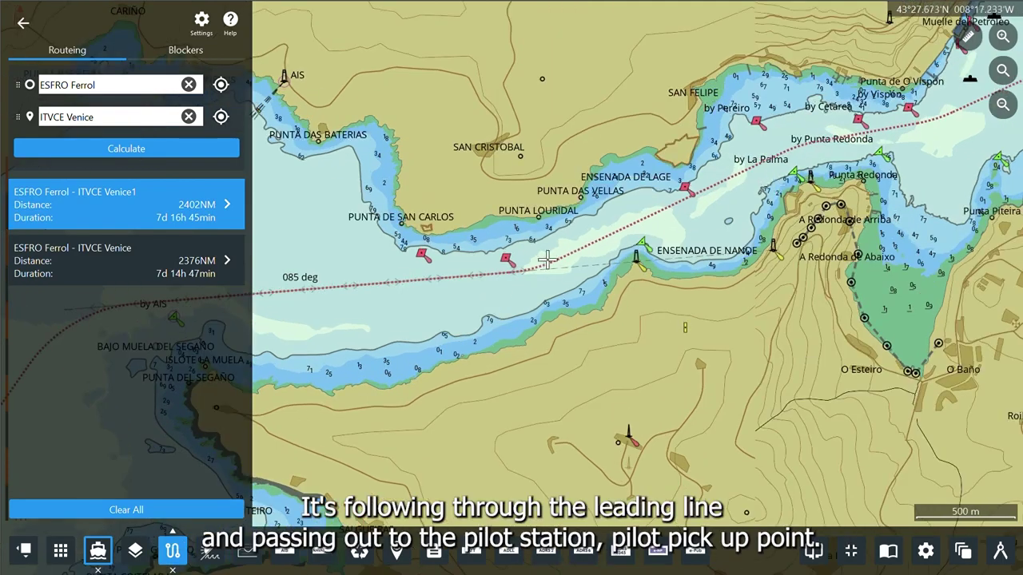
{"action": "scroll", "coordinate": [413, 297], "scroll_direction": "down", "scroll_amount": 1}
{"action": "left_click_drag", "start_coordinate": [412, 296], "coordinate": [577, 250]}
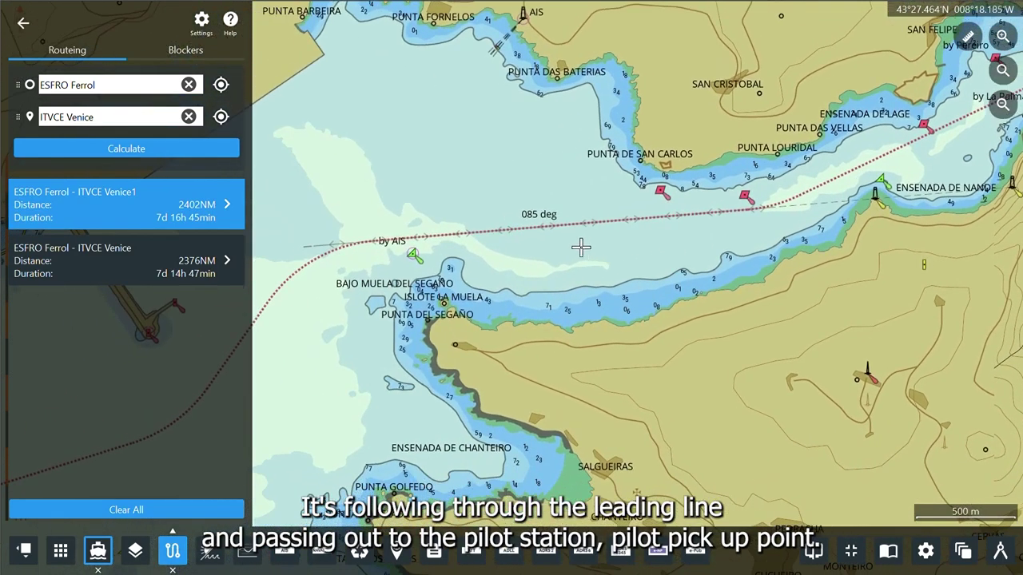
{"action": "left_click_drag", "start_coordinate": [327, 336], "coordinate": [719, 159]}
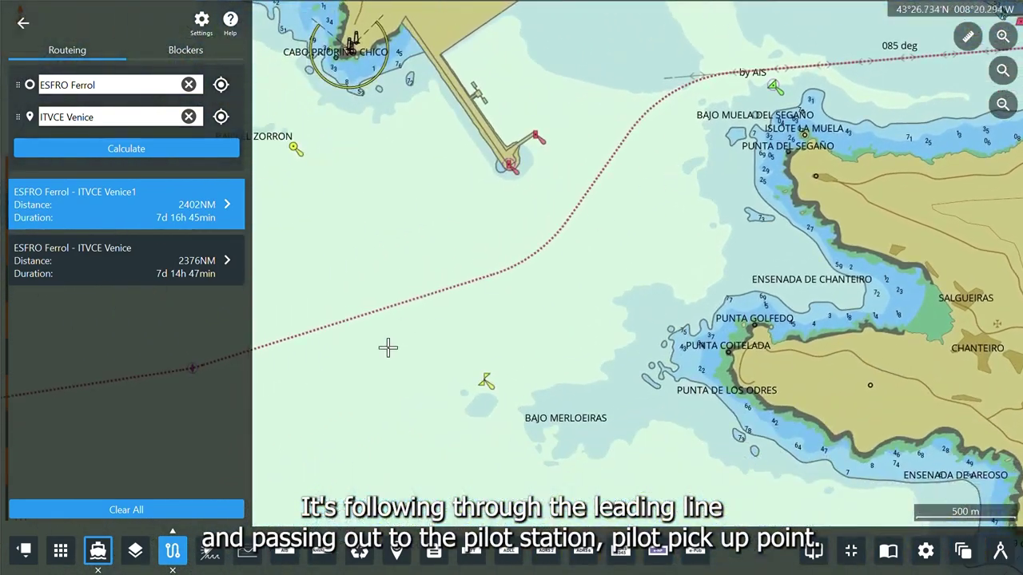
{"action": "left_click_drag", "start_coordinate": [388, 349], "coordinate": [522, 285]}
{"action": "scroll", "coordinate": [390, 313], "scroll_direction": "down", "scroll_amount": 1}
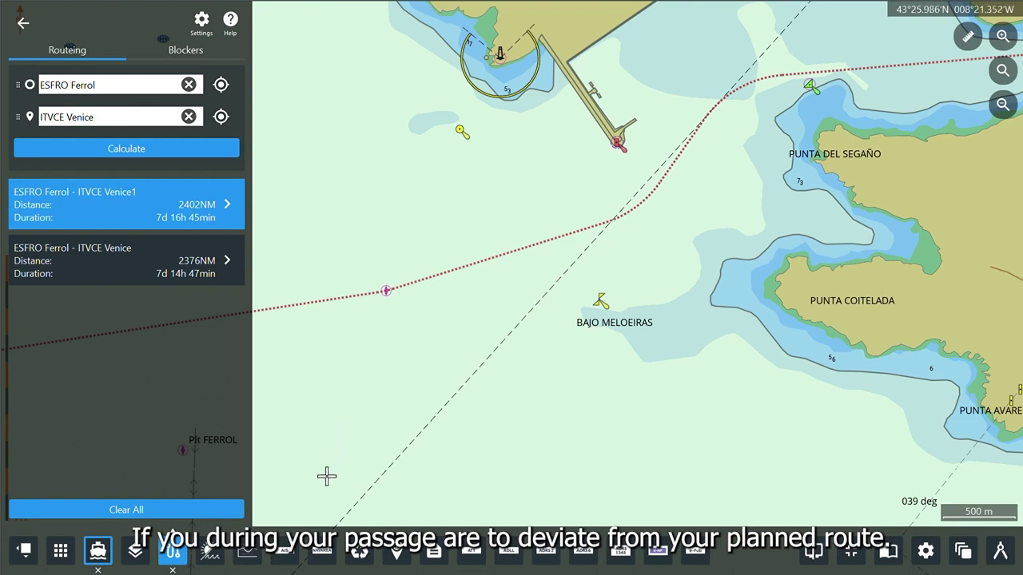
Step: Show the AIS target list, centre on own ship, and zoom out to 10 NM
{"action": "left_click", "coordinate": [285, 551]}
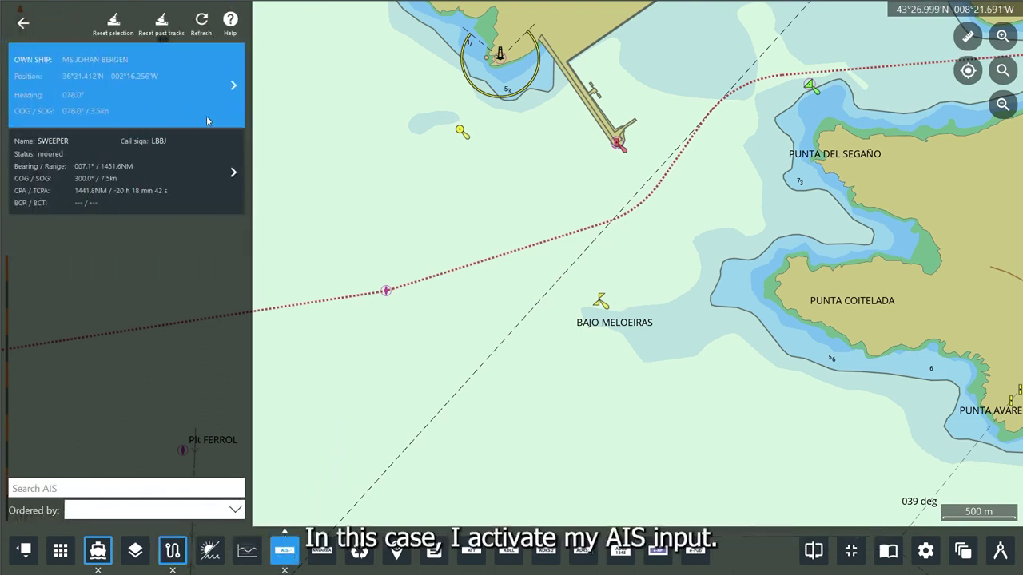
{"action": "left_click", "coordinate": [286, 550]}
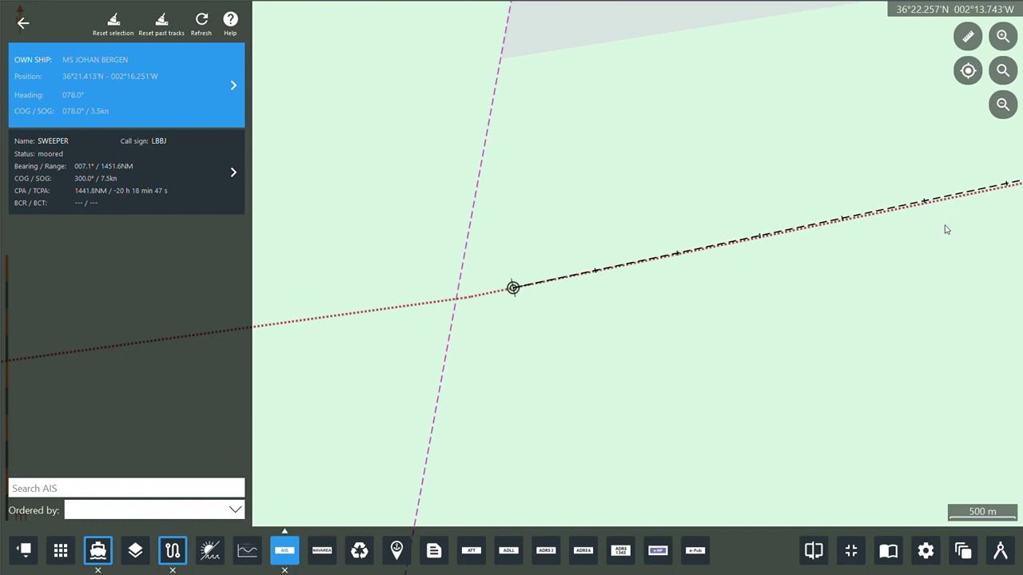
{"action": "scroll", "coordinate": [945, 230], "scroll_direction": "down", "scroll_amount": 5}
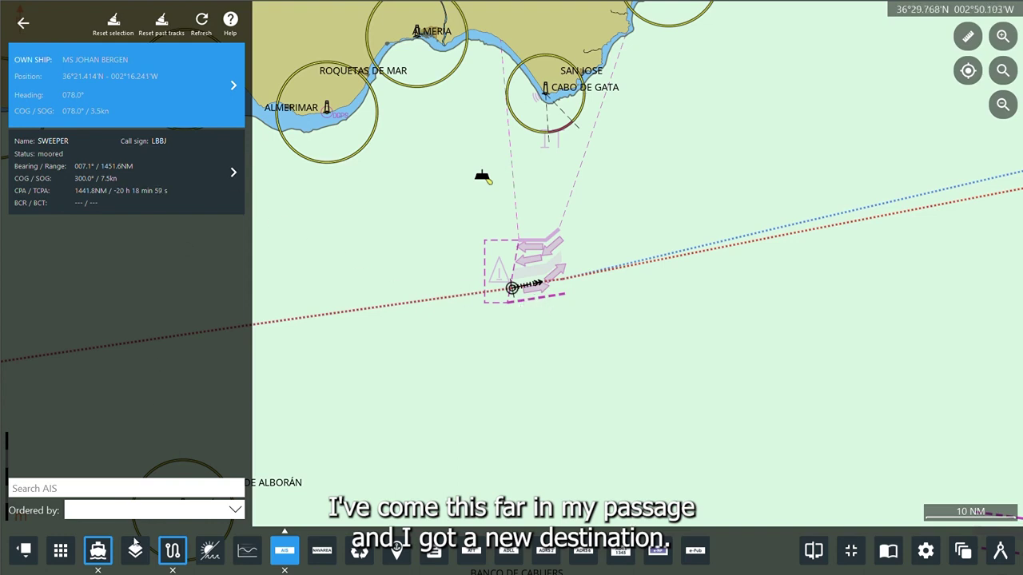
Step: Calculate an Own Ship to FRNCE Nice route: 626 NM, 2d 0h 11min
{"action": "left_click", "coordinate": [174, 552]}
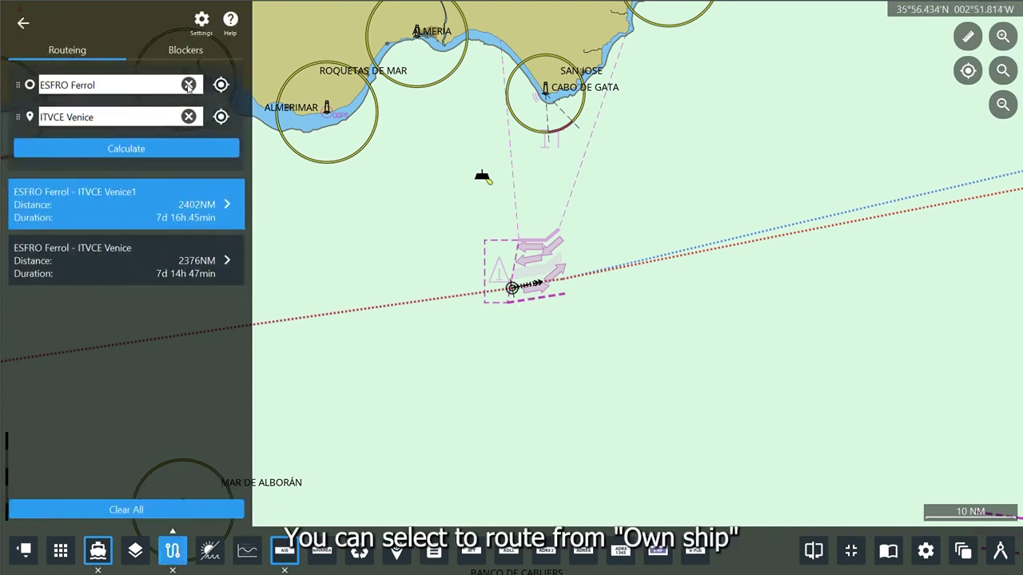
{"action": "left_click", "coordinate": [189, 85]}
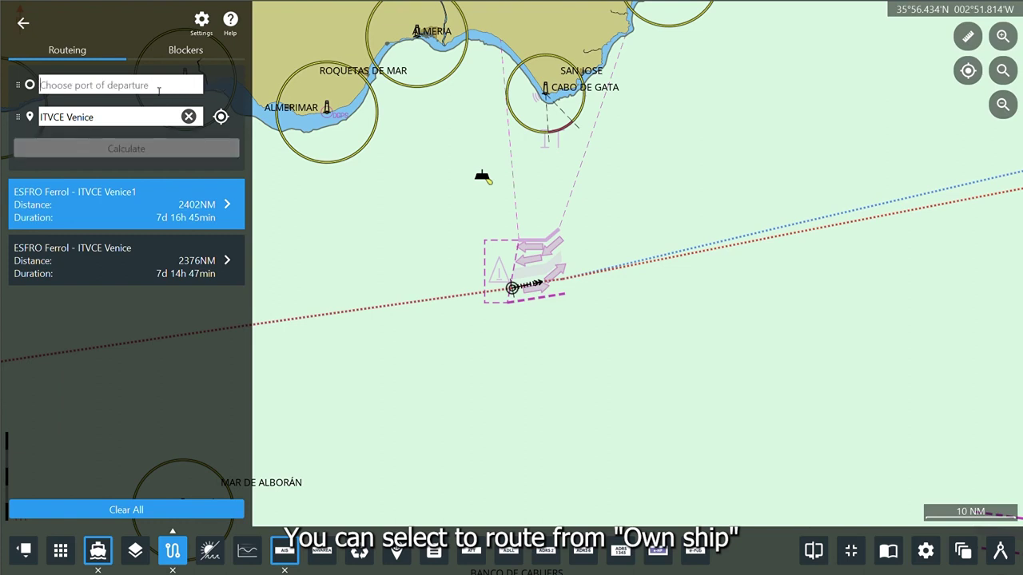
{"action": "type", "text": "own"}
{"action": "key", "text": "Return"}
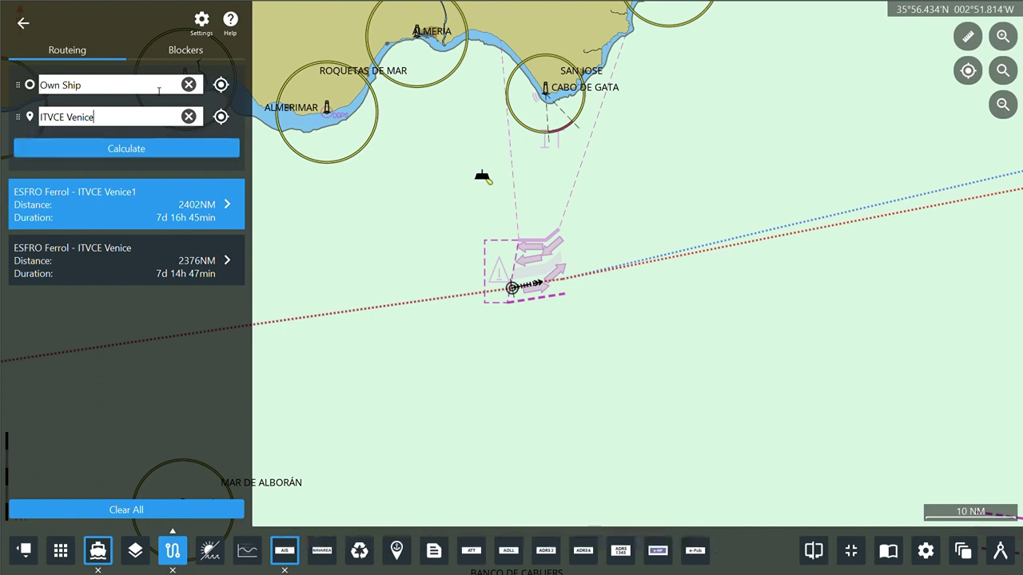
{"action": "left_click", "coordinate": [189, 117]}
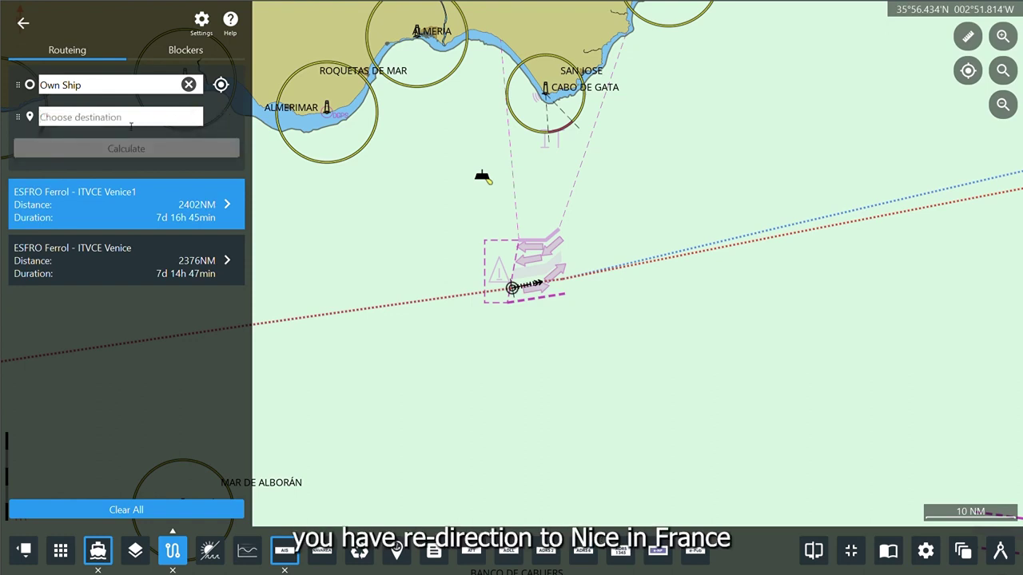
{"action": "type", "text": "nice"}
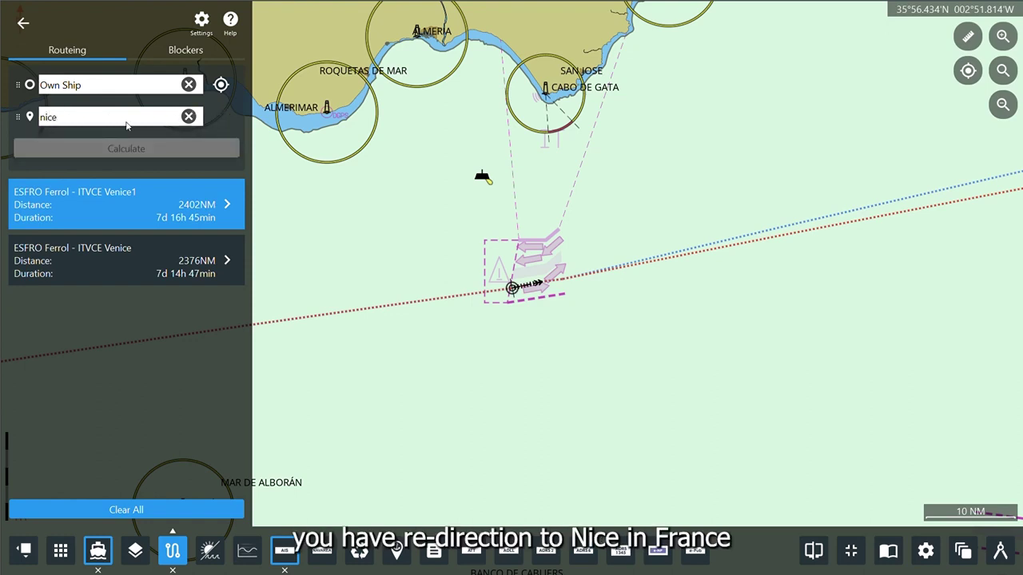
{"action": "left_click", "coordinate": [131, 128]}
{"action": "left_click", "coordinate": [130, 147]}
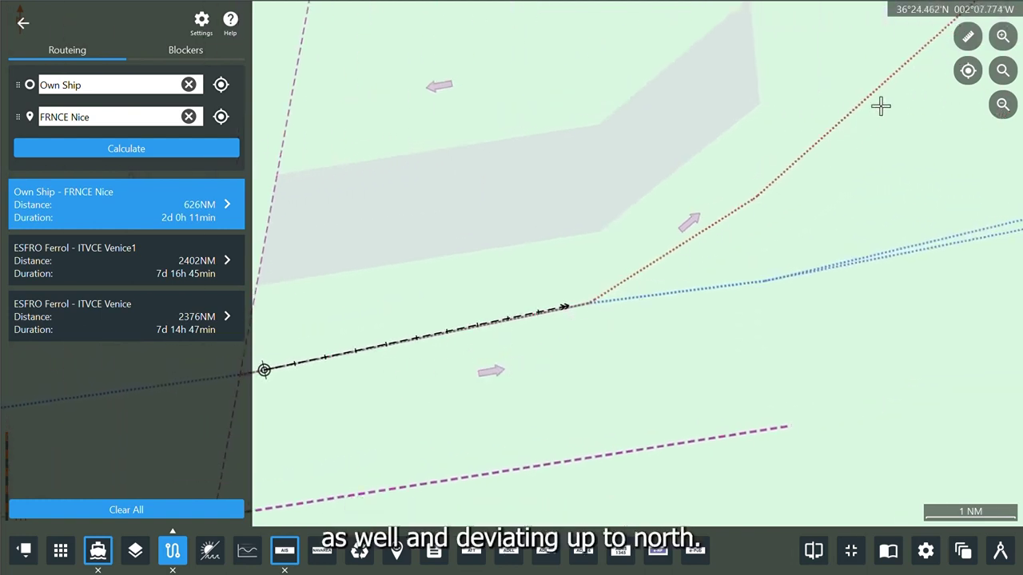
Step: Fit the Nice route on the chart with Goto and zoom out to 100 NM
{"action": "left_click", "coordinate": [227, 205]}
{"action": "left_click", "coordinate": [341, 201]}
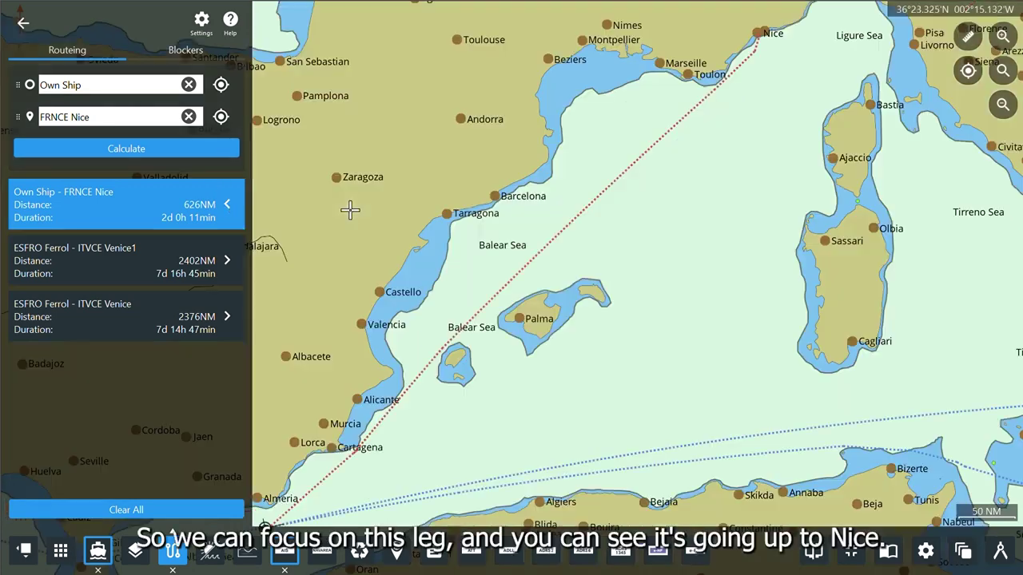
{"action": "scroll", "coordinate": [475, 360], "scroll_direction": "down", "scroll_amount": 1}
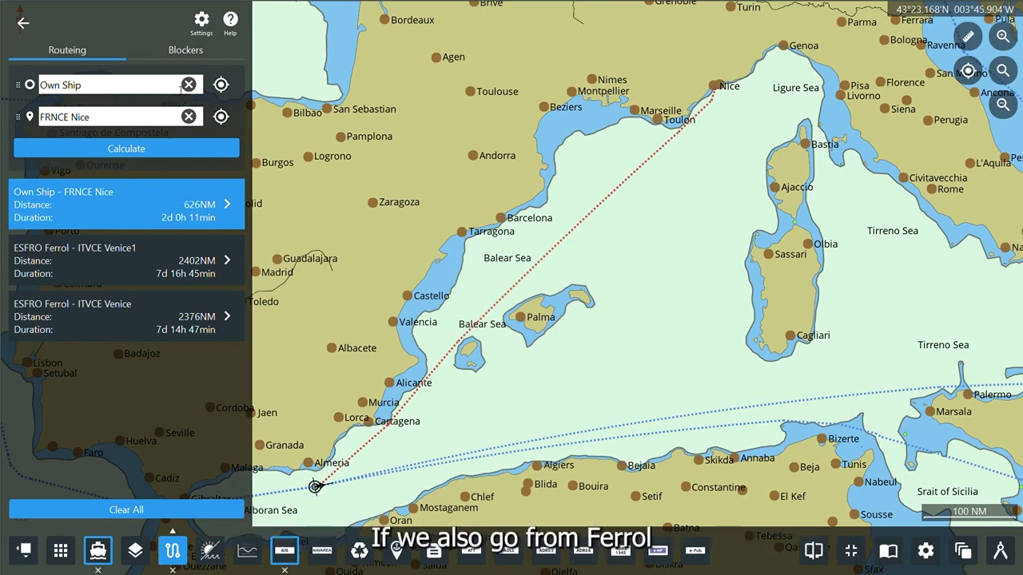
Step: Enter ESFRO Ferrol as departure and NLRTM Rotterdam as destination, then centre the chart on Rotterdam
{"action": "left_click_drag", "start_coordinate": [118, 94], "coordinate": [15, 97]}
{"action": "type", "text": "fer"}
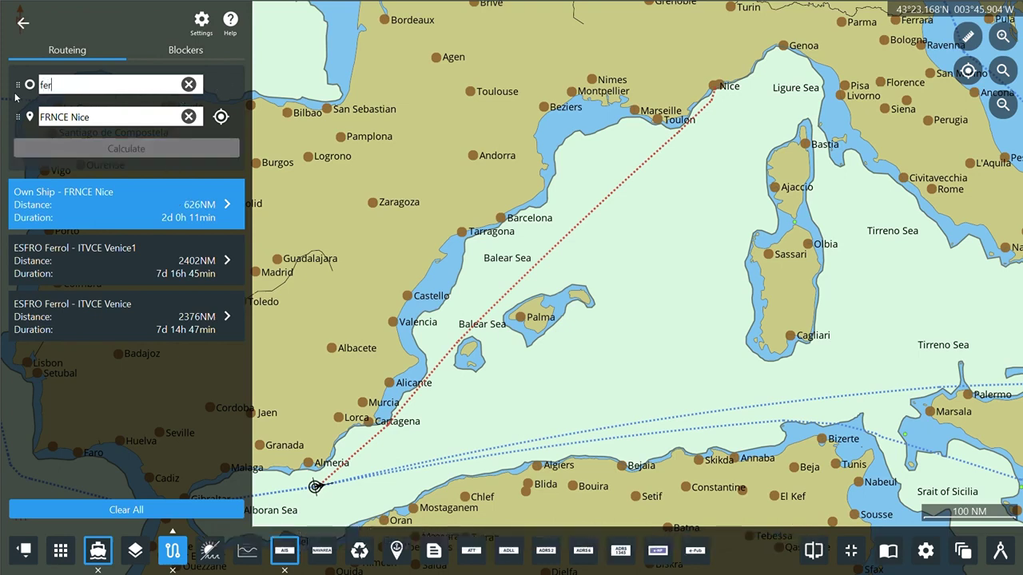
{"action": "type", "text": "rol"}
{"action": "key", "text": "Return"}
{"action": "left_click_drag", "start_coordinate": [102, 118], "coordinate": [19, 124]}
{"action": "type", "text": "rott"}
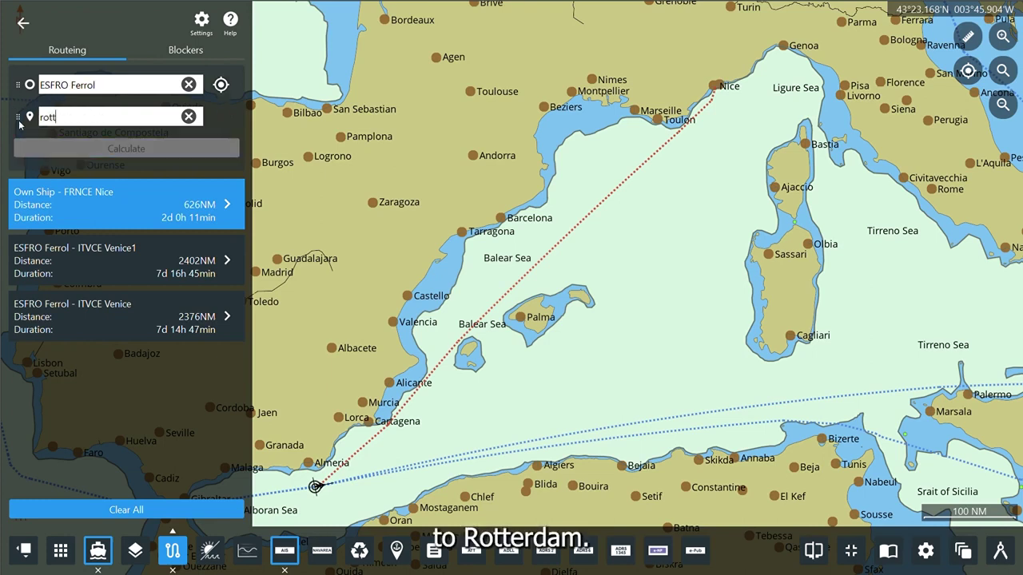
{"action": "type", "text": "e"}
{"action": "key", "text": "Return"}
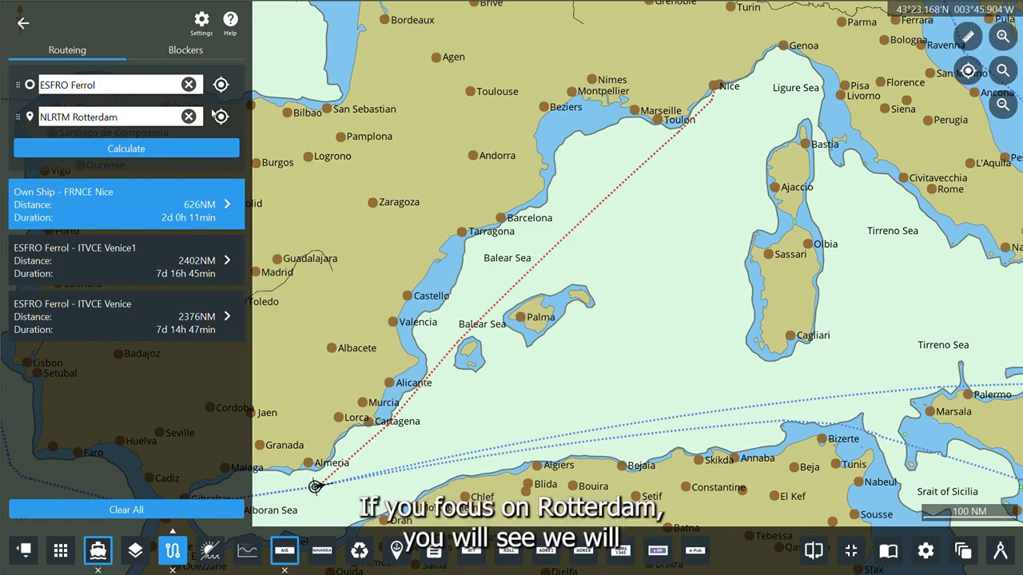
{"action": "left_click", "coordinate": [221, 118]}
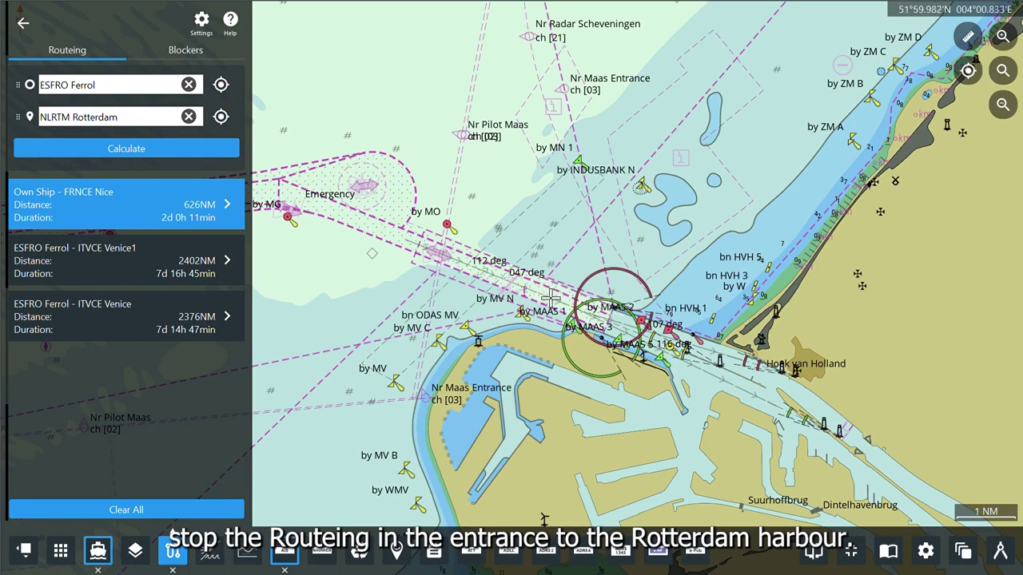
Step: Pan upriver past Hoek van Holland and zoom to 500 m scale on the Eemhaven and Waalhaven docks
{"action": "left_click_drag", "start_coordinate": [746, 414], "coordinate": [570, 305]}
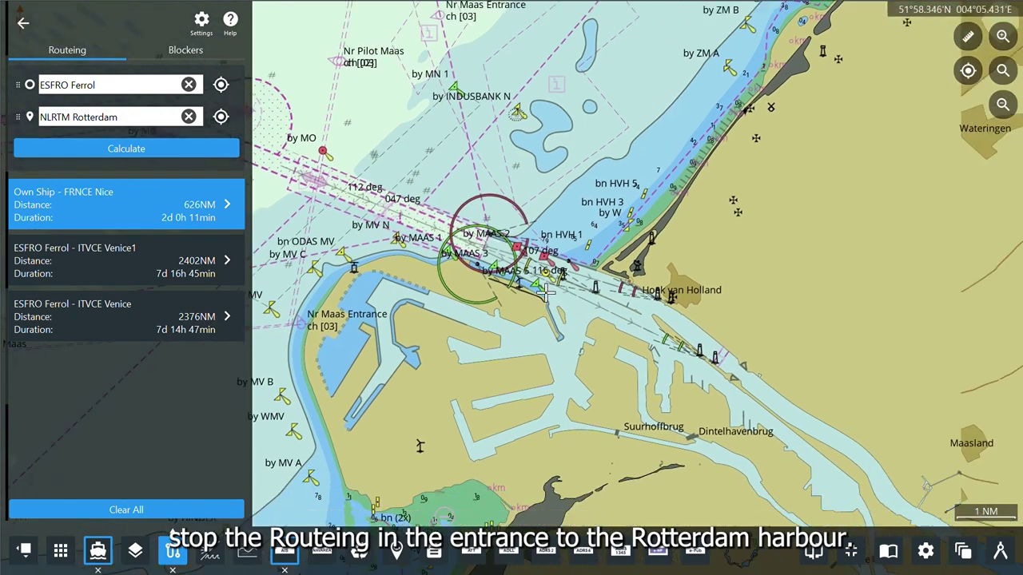
{"action": "left_click_drag", "start_coordinate": [657, 392], "coordinate": [446, 196]}
{"action": "left_click_drag", "start_coordinate": [738, 283], "coordinate": [433, 243]}
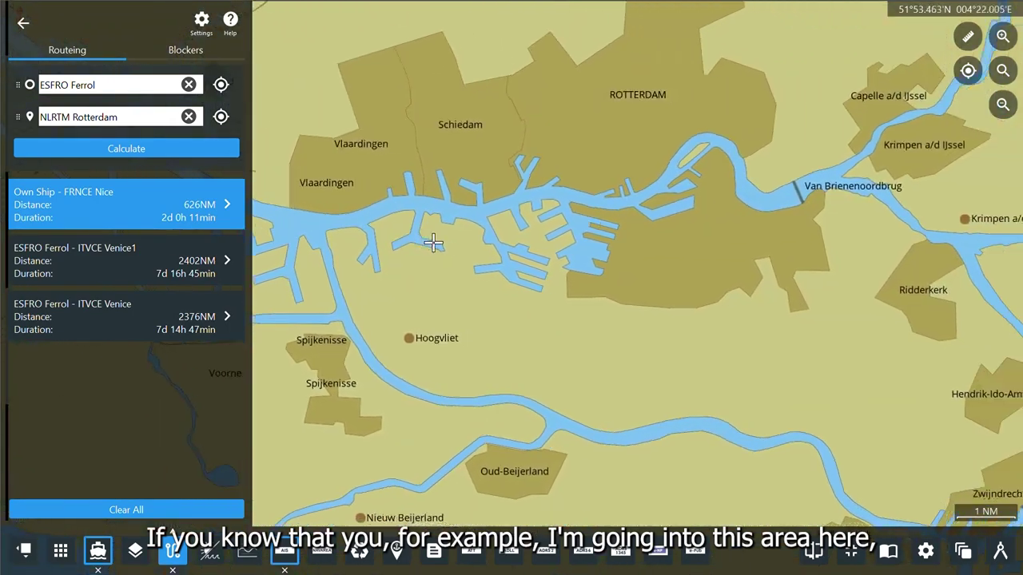
{"action": "scroll", "coordinate": [500, 270], "scroll_direction": "up", "scroll_amount": 3}
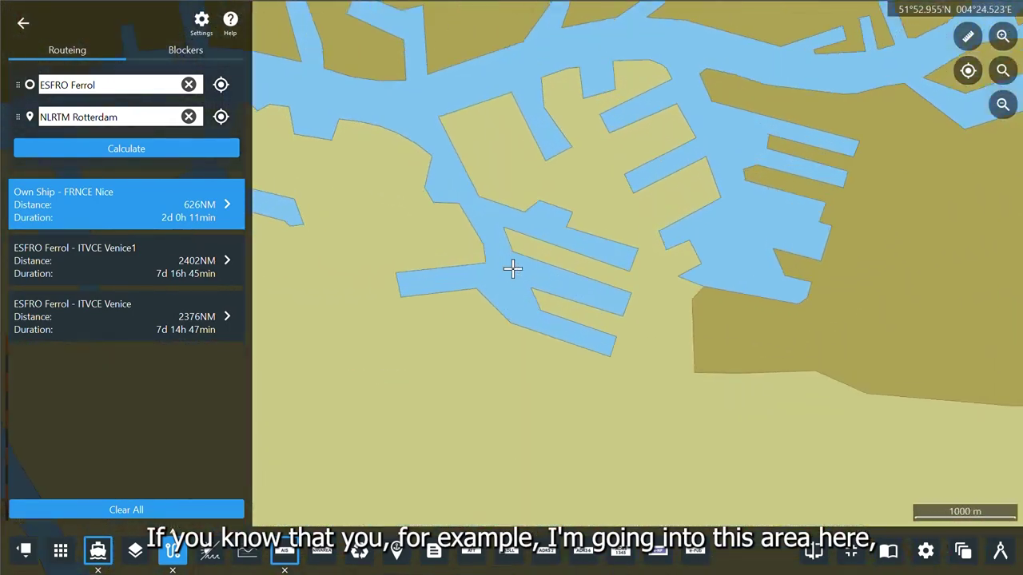
{"action": "scroll", "coordinate": [513, 268], "scroll_direction": "up", "scroll_amount": 1}
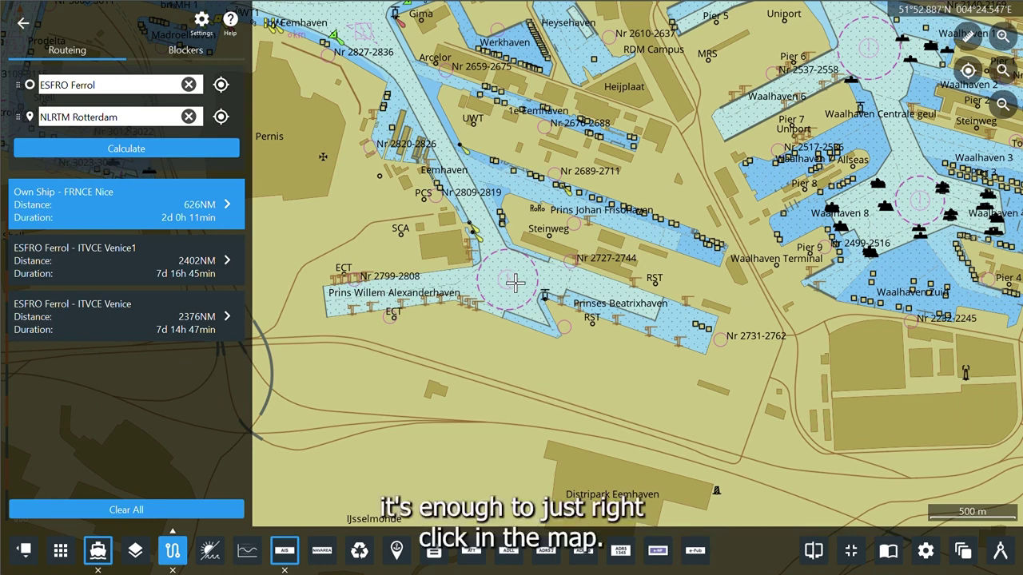
Step: Make dock position 51 52 53 N 004 24 32 E the destination and calculate the auto-route from Ferrol
{"action": "right_click", "coordinate": [515, 282]}
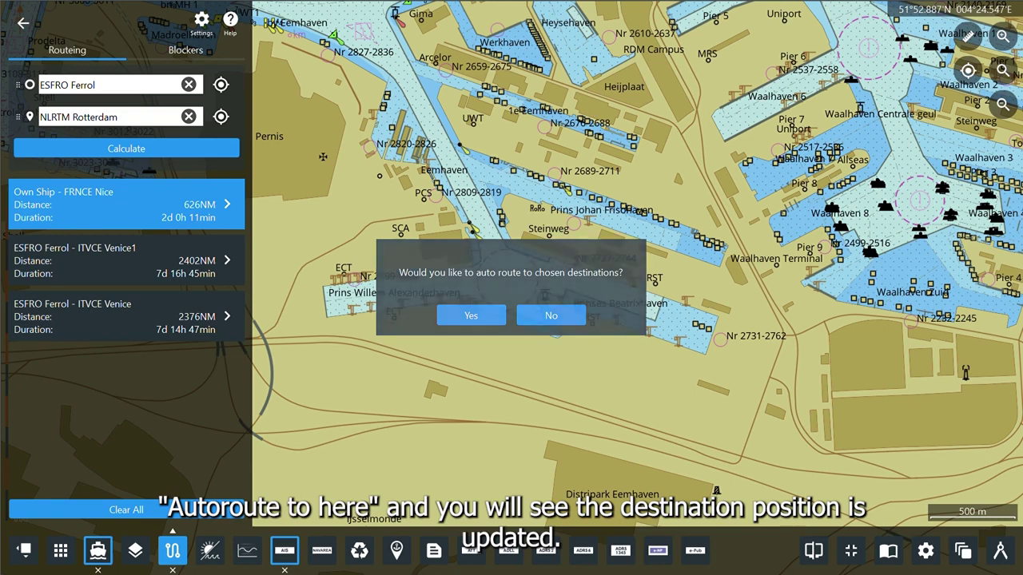
{"action": "left_click", "coordinate": [471, 315]}
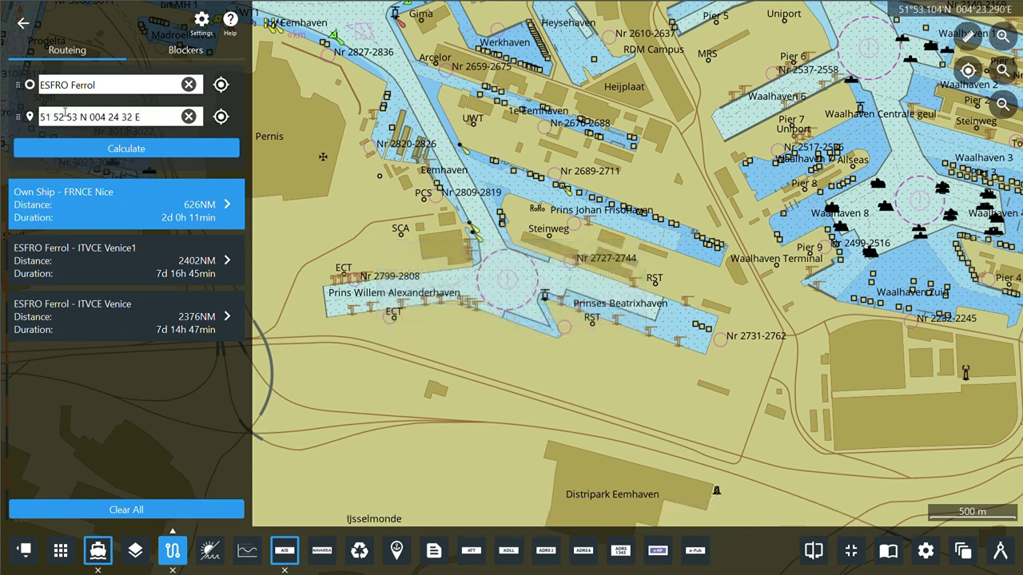
{"action": "left_click", "coordinate": [97, 150]}
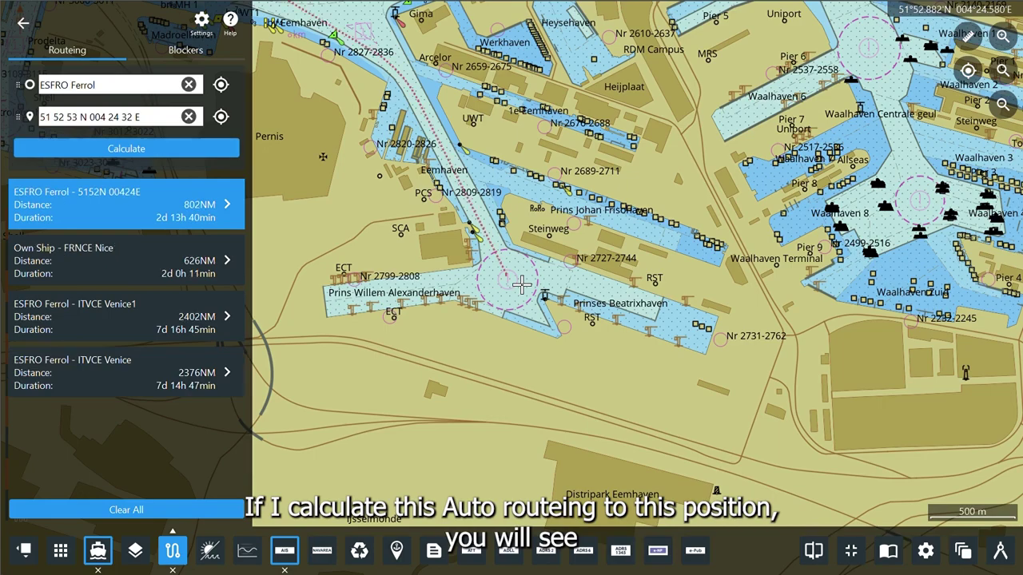
Step: Follow the new route and use Goto to show the whole 802 NM Ferrol–Rotterdam route
{"action": "left_click_drag", "start_coordinate": [356, 172], "coordinate": [614, 255]}
{"action": "left_click_drag", "start_coordinate": [315, 229], "coordinate": [715, 200]}
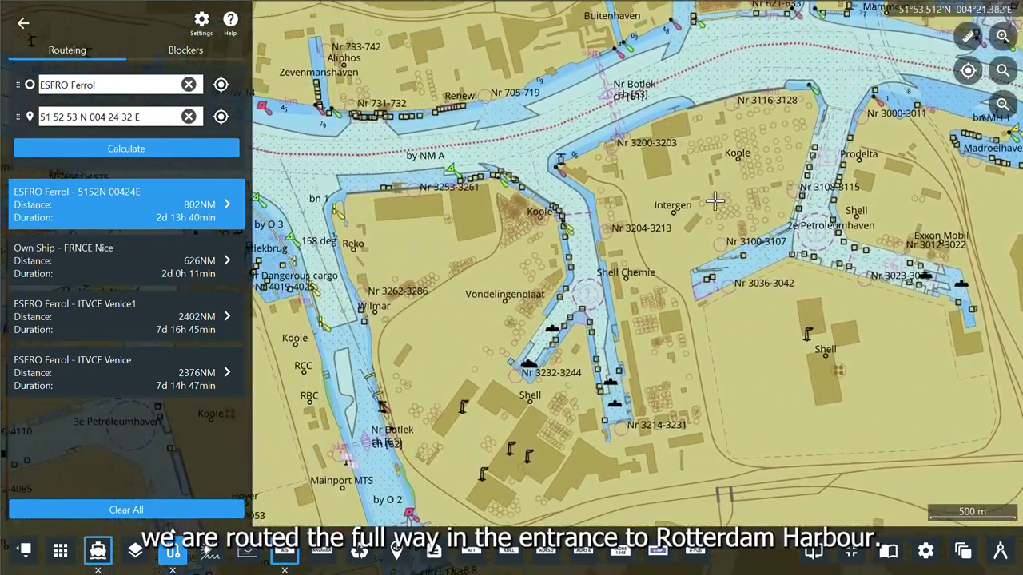
{"action": "left_click_drag", "start_coordinate": [385, 210], "coordinate": [712, 256]}
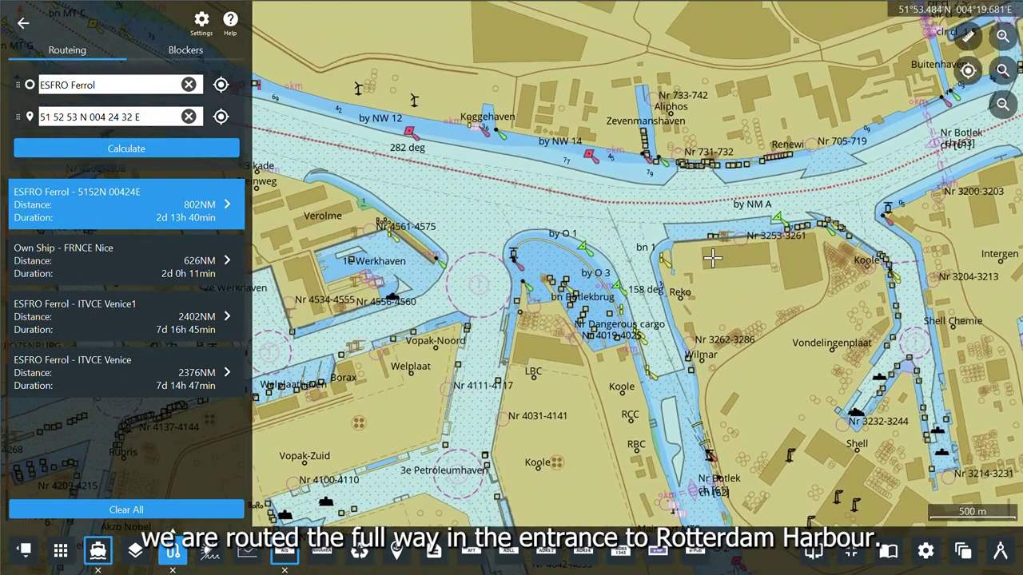
{"action": "left_click", "coordinate": [228, 204]}
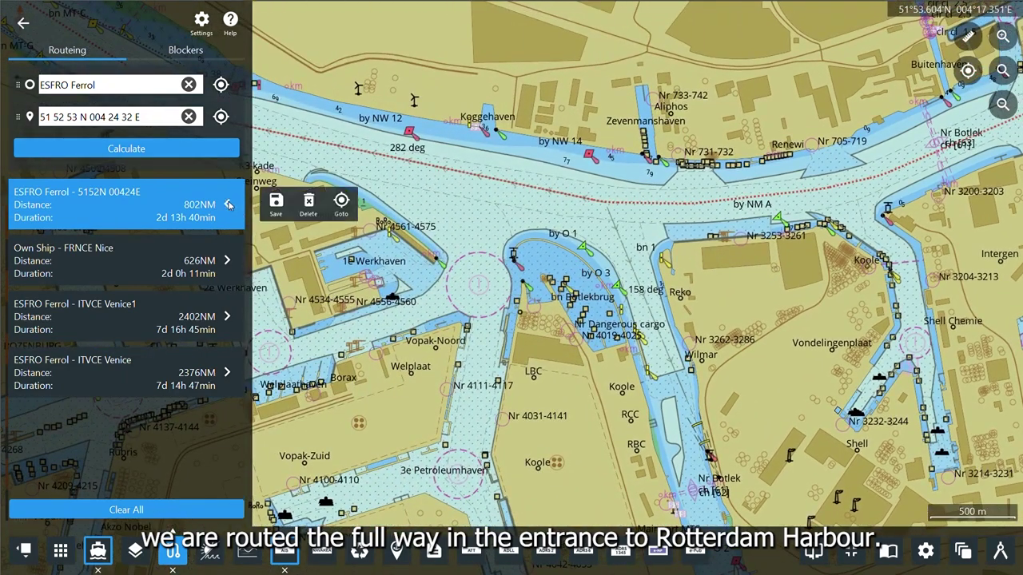
{"action": "left_click", "coordinate": [341, 200]}
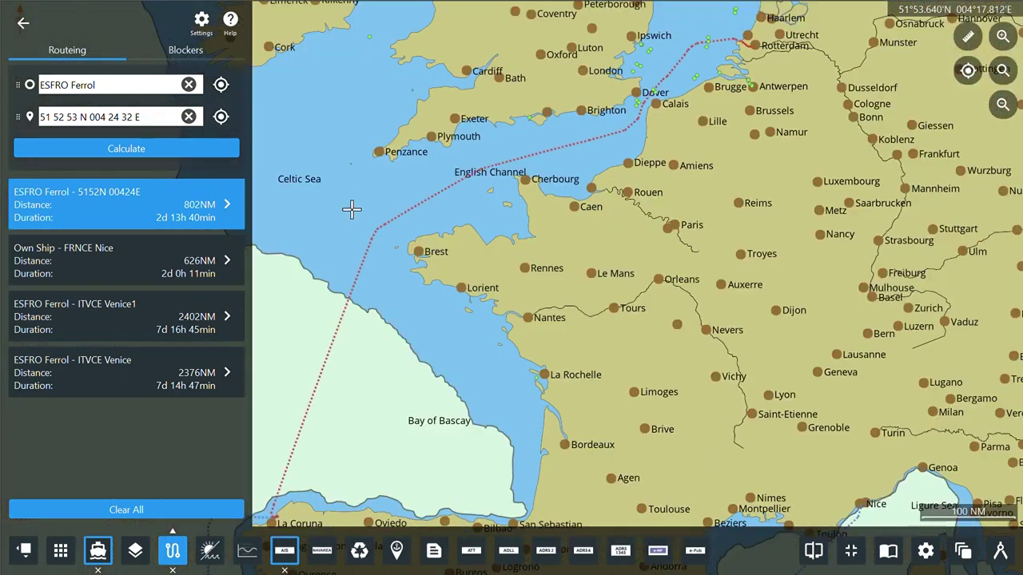
Step: Zoom into the route's North Sea approach to Rotterdam through the deep-water channel
{"action": "left_click_drag", "start_coordinate": [653, 136], "coordinate": [529, 318]}
{"action": "scroll", "coordinate": [575, 236], "scroll_direction": "up", "scroll_amount": 3}
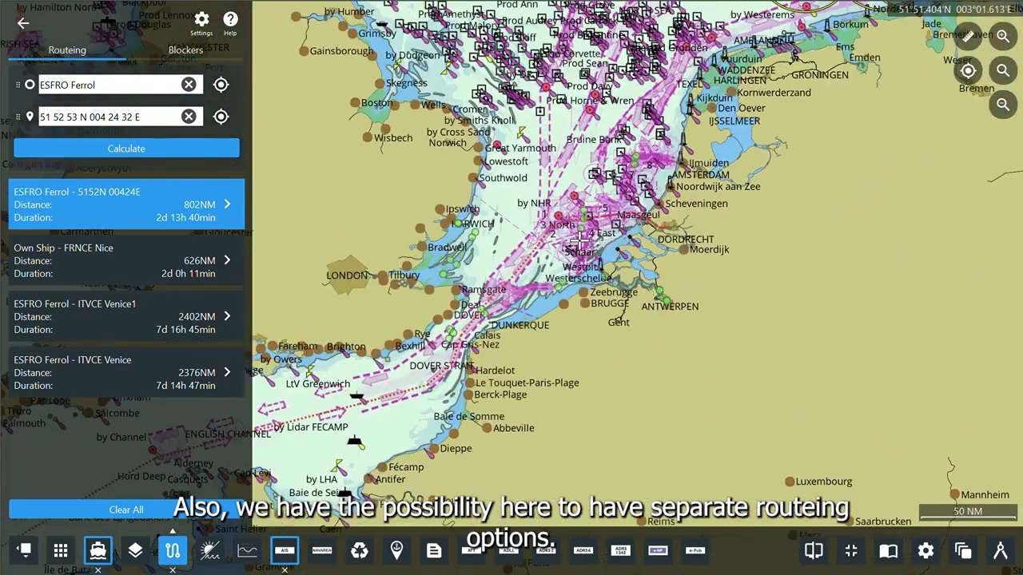
{"action": "scroll", "coordinate": [573, 231], "scroll_direction": "up", "scroll_amount": 2}
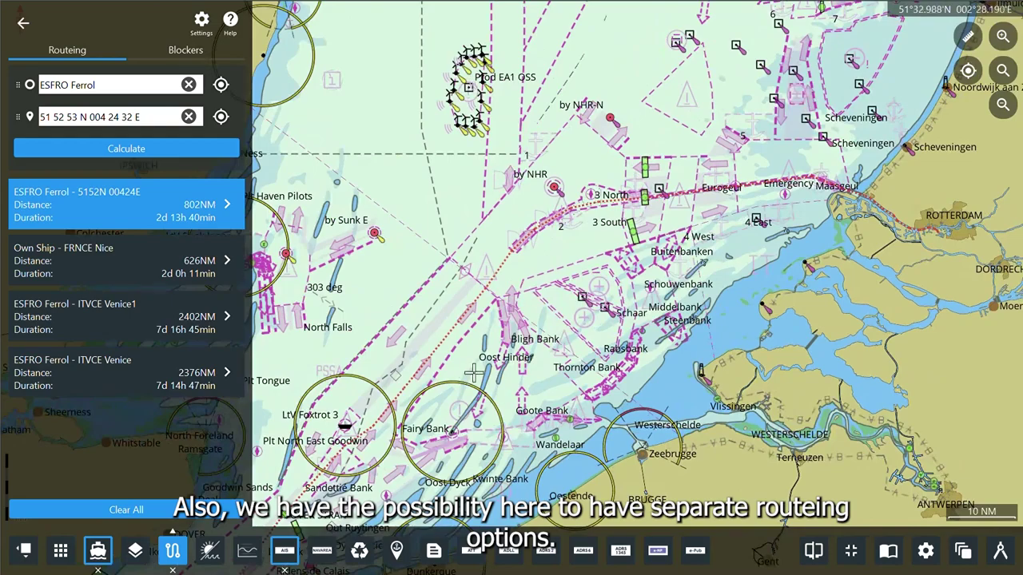
{"action": "scroll", "coordinate": [540, 278], "scroll_direction": "up", "scroll_amount": 1}
{"action": "scroll", "coordinate": [584, 241], "scroll_direction": "up", "scroll_amount": 1}
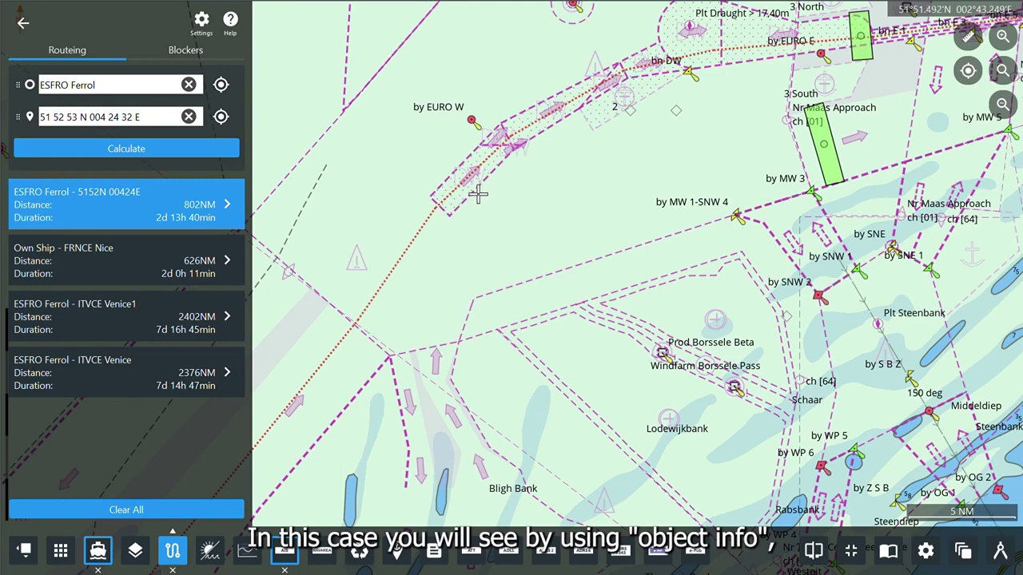
{"action": "left_click", "coordinate": [500, 242]}
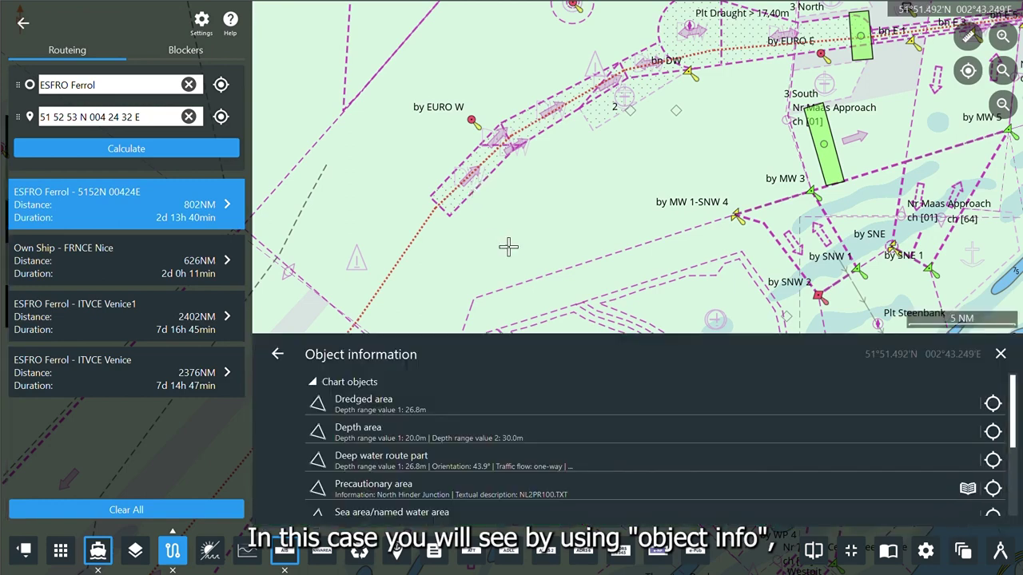
{"action": "left_click", "coordinate": [993, 431]}
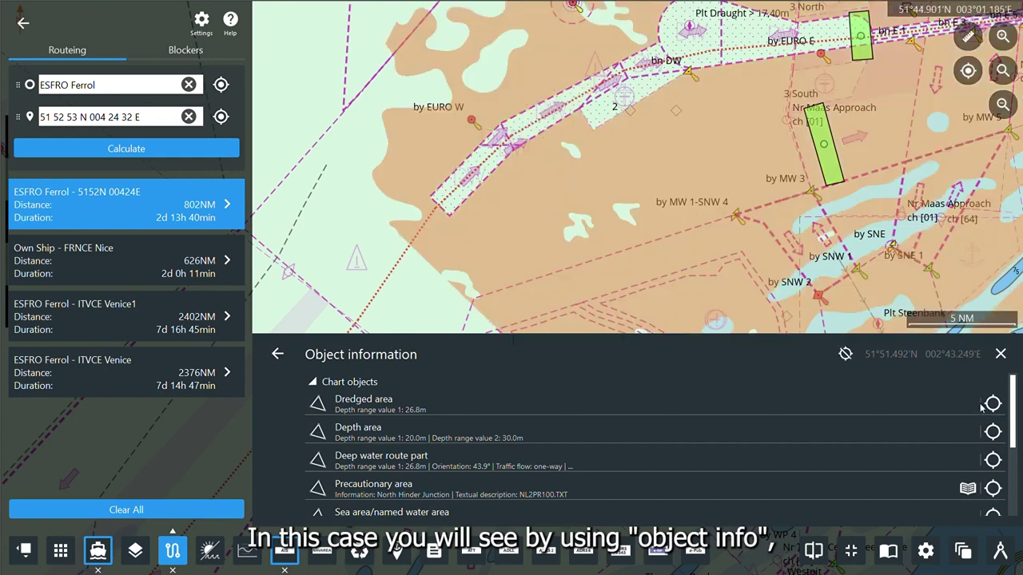
{"action": "left_click", "coordinate": [991, 460]}
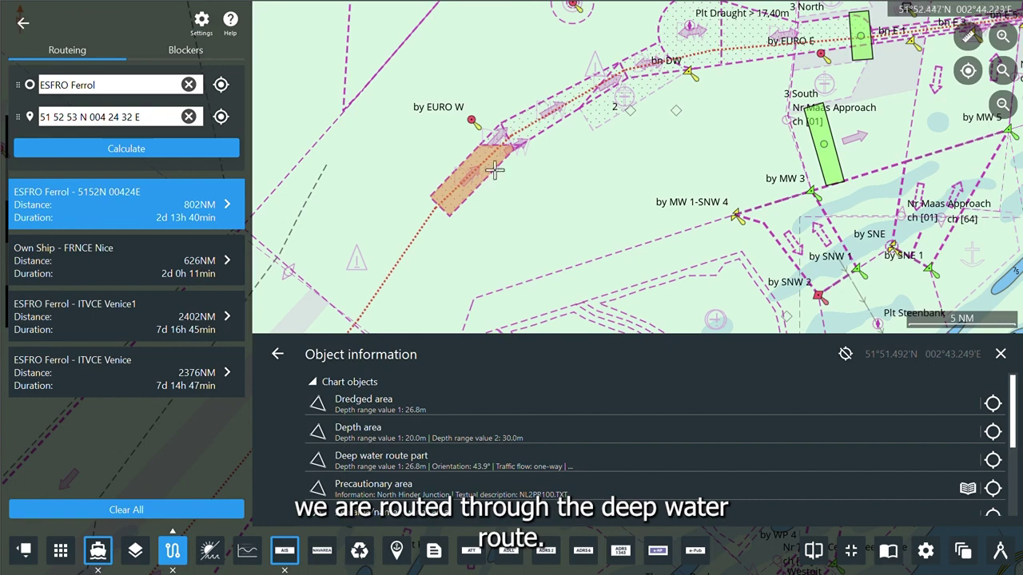
{"action": "left_click", "coordinate": [1001, 354]}
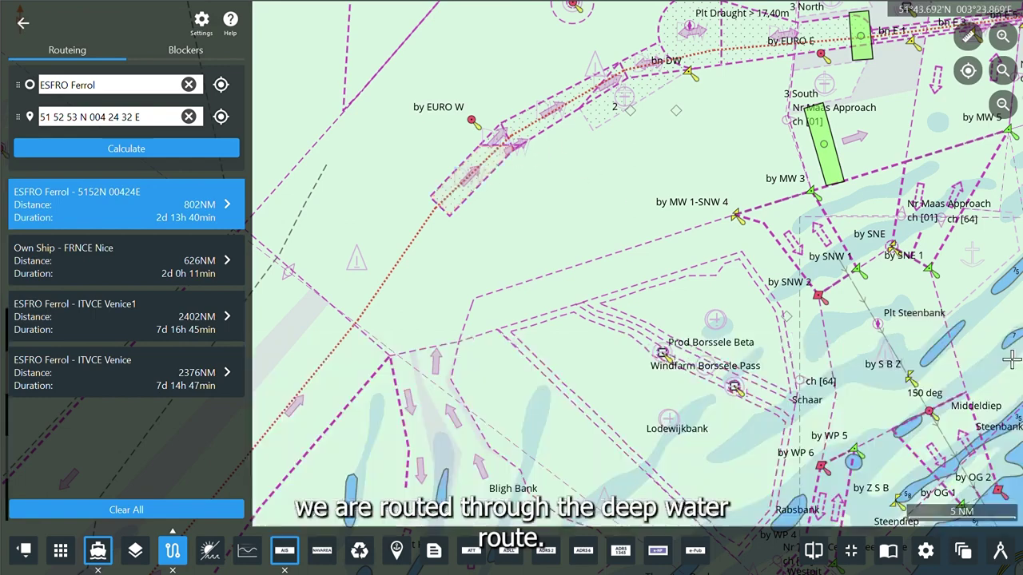
Step: Disable the deep-water route preference in auto-route parameters and recalculate, producing a 799 NM route
{"action": "left_click", "coordinate": [203, 20]}
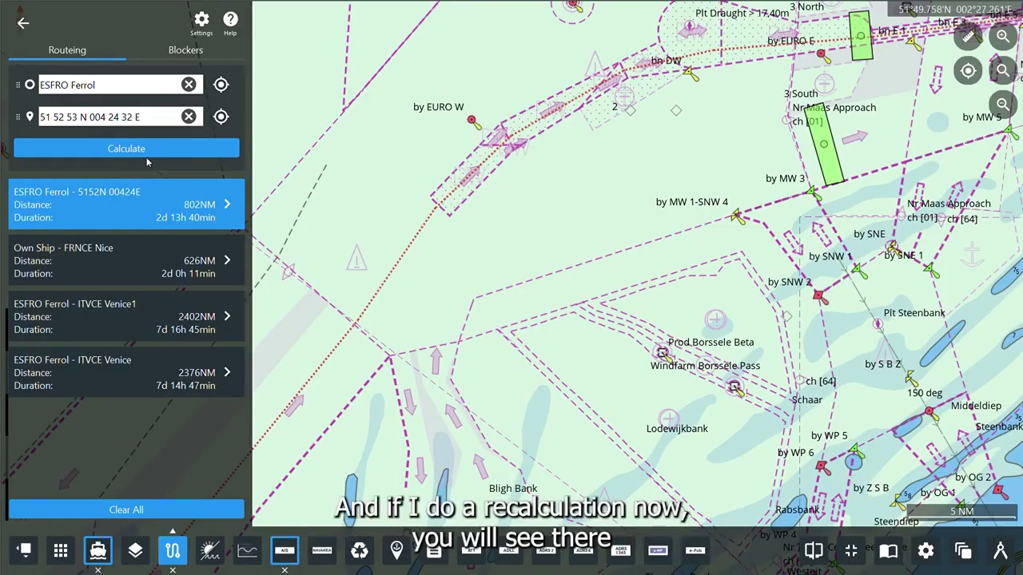
{"action": "left_click", "coordinate": [147, 151]}
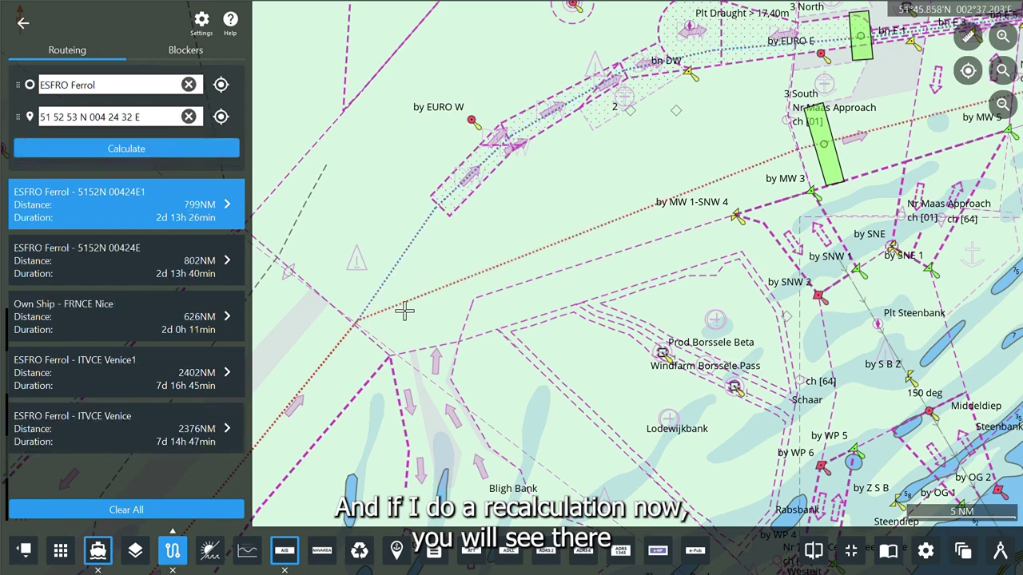
Step: Pan east along the 799 NM route south of the Maas approach lanes toward Hoek van Holland
{"action": "left_click_drag", "start_coordinate": [883, 159], "coordinate": [493, 290]}
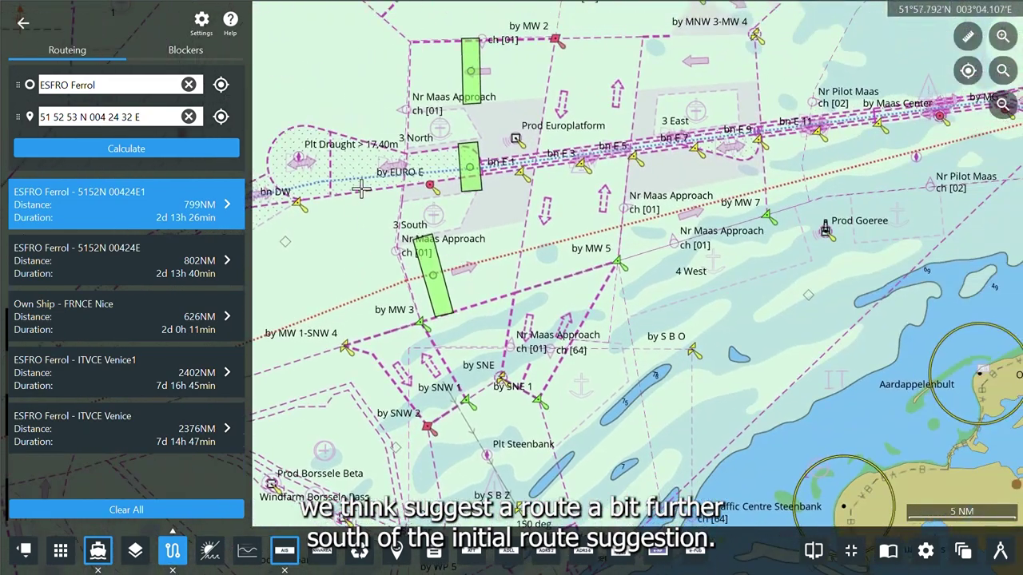
{"action": "left_click_drag", "start_coordinate": [853, 192], "coordinate": [580, 284]}
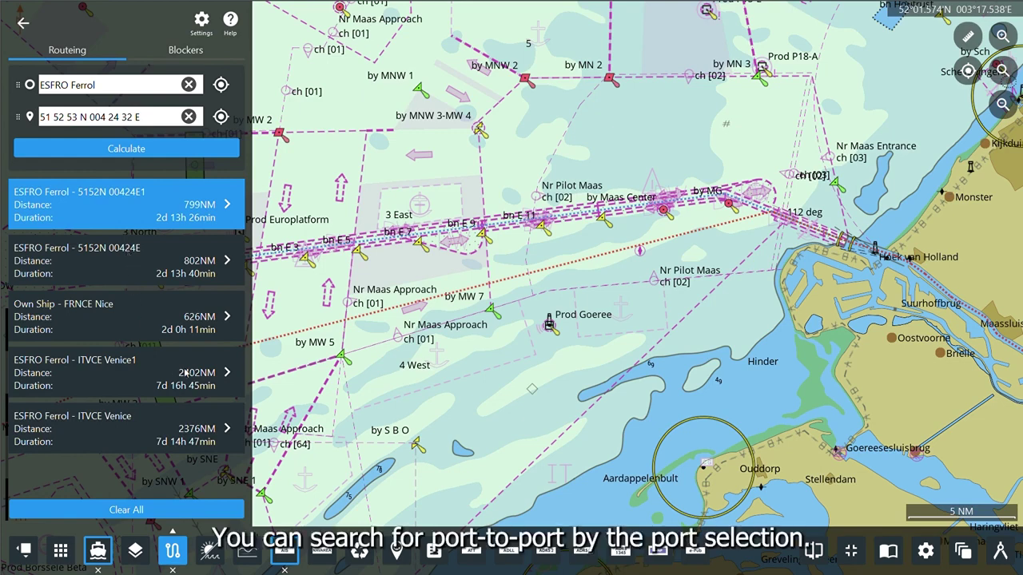
Step: Show the Venice1 route on the chart and bring the Iberian coast into view
{"action": "left_click", "coordinate": [227, 373]}
{"action": "left_click", "coordinate": [341, 369]}
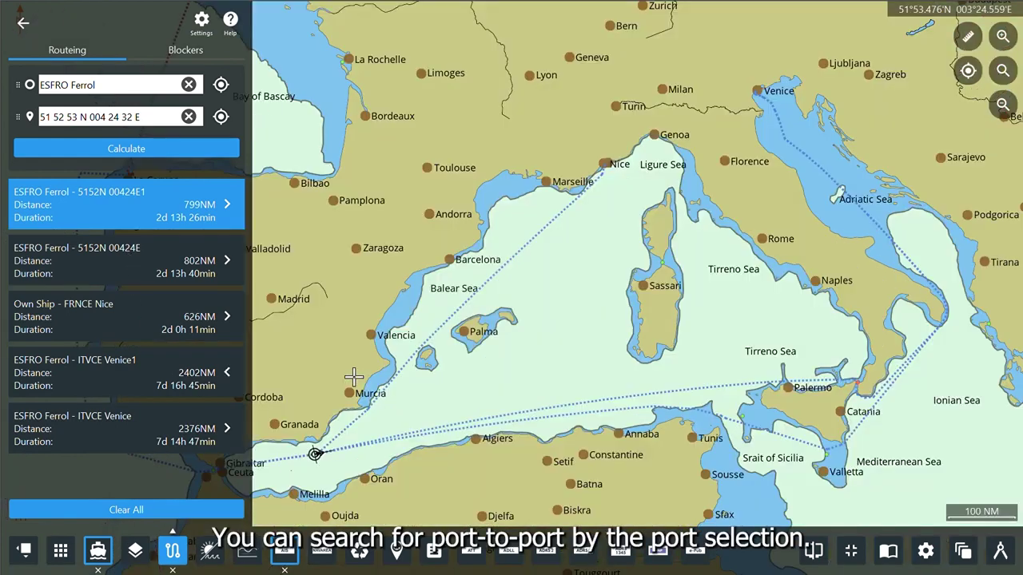
{"action": "left_click_drag", "start_coordinate": [389, 276], "coordinate": [531, 247]}
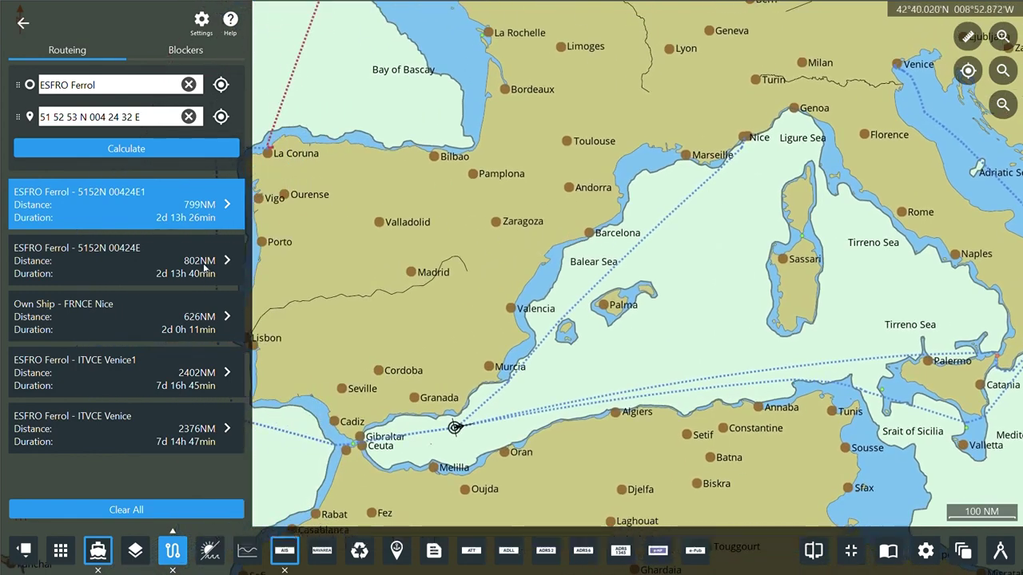
Step: Show the 626 NM Own Ship – FRNCE Nice route on the chart
{"action": "left_click", "coordinate": [226, 317]}
{"action": "left_click", "coordinate": [341, 312]}
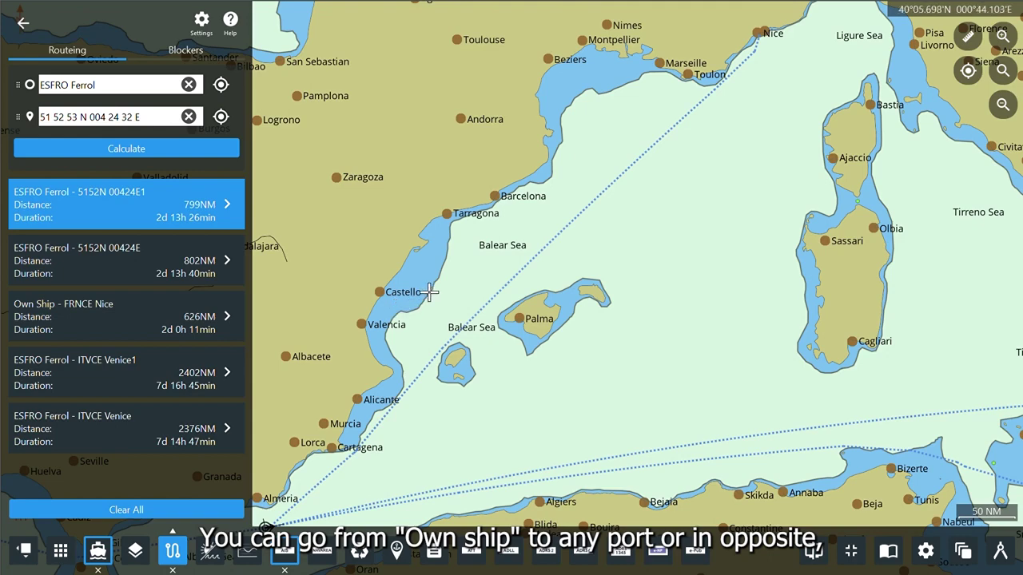
{"action": "scroll", "coordinate": [479, 293], "scroll_direction": "up", "scroll_amount": 1}
{"action": "scroll", "coordinate": [483, 293], "scroll_direction": "down", "scroll_amount": 1}
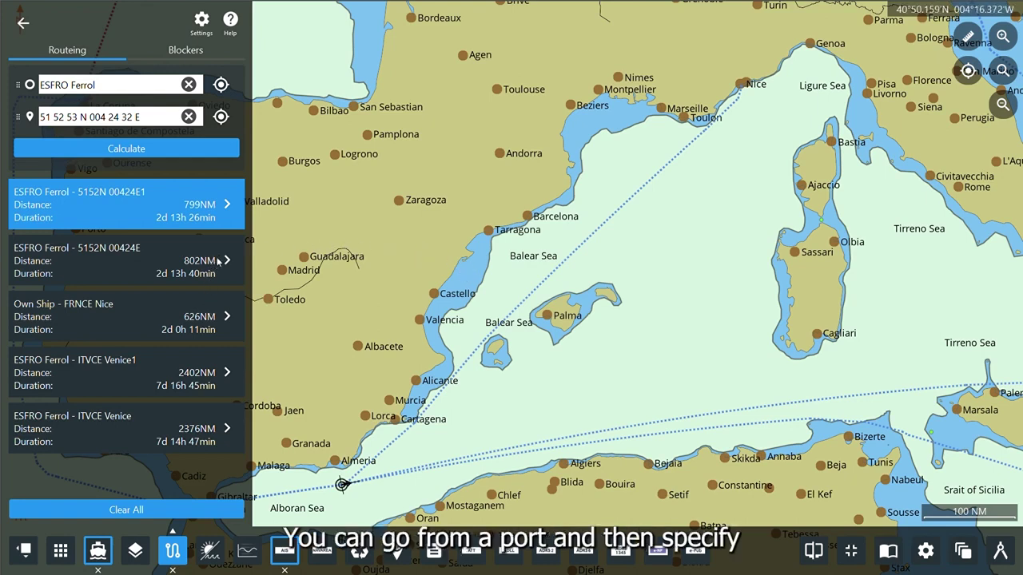
Step: Jump to the 799 NM Ferrol route and zoom in on its end near Hoogvliet
{"action": "left_click", "coordinate": [227, 204]}
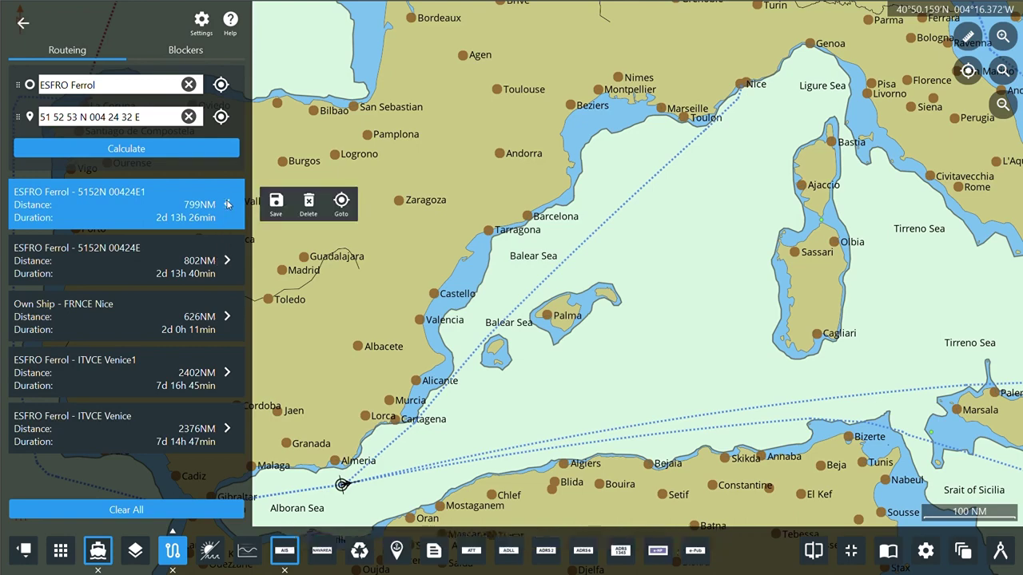
{"action": "left_click", "coordinate": [222, 117]}
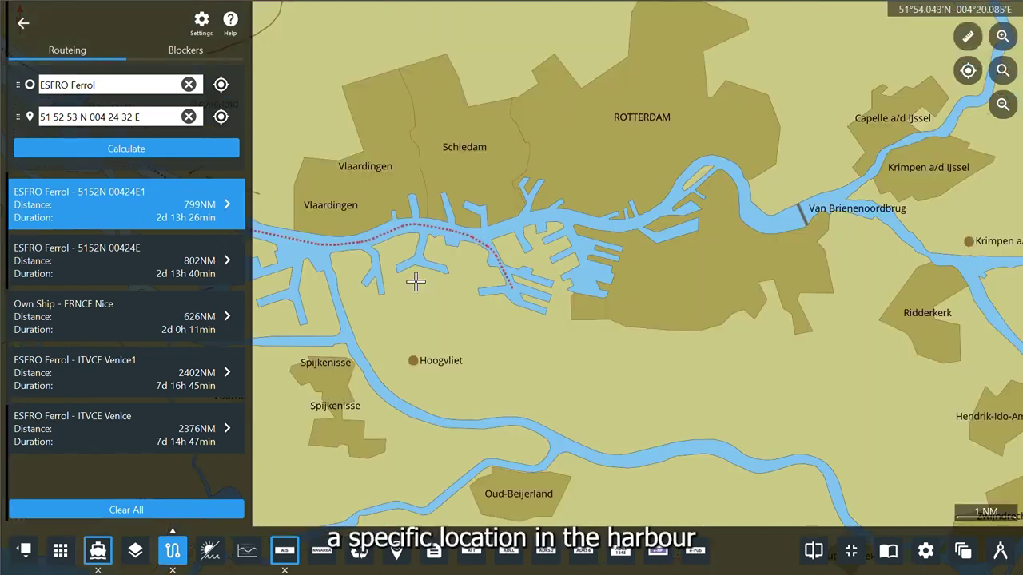
{"action": "scroll", "coordinate": [517, 296], "scroll_direction": "up", "scroll_amount": 2}
{"action": "scroll", "coordinate": [518, 295], "scroll_direction": "up", "scroll_amount": 2}
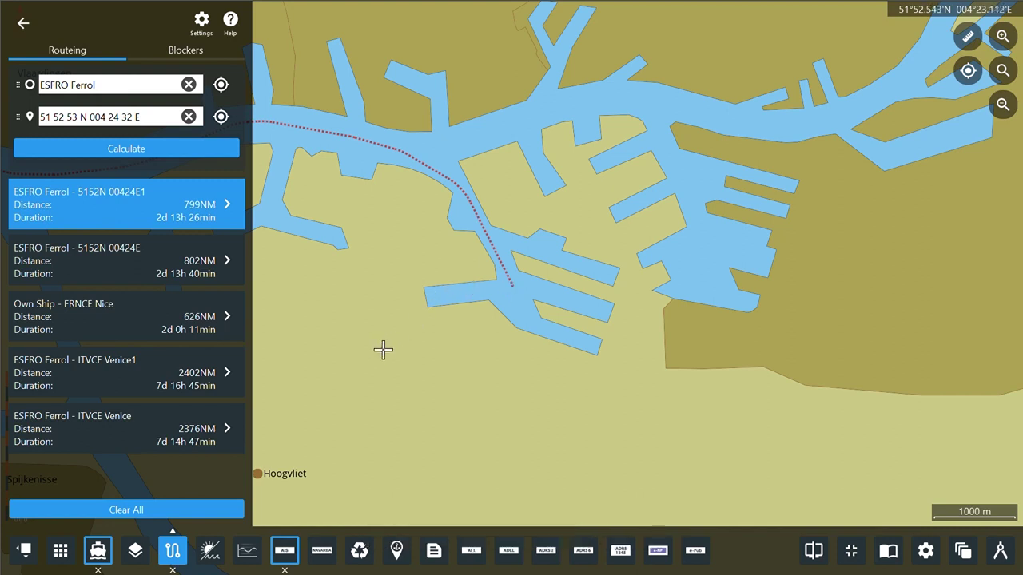
Step: Close auto-routing and display the saved 622.43 NM AR_Demo route from the Routes list
{"action": "left_click", "coordinate": [174, 554]}
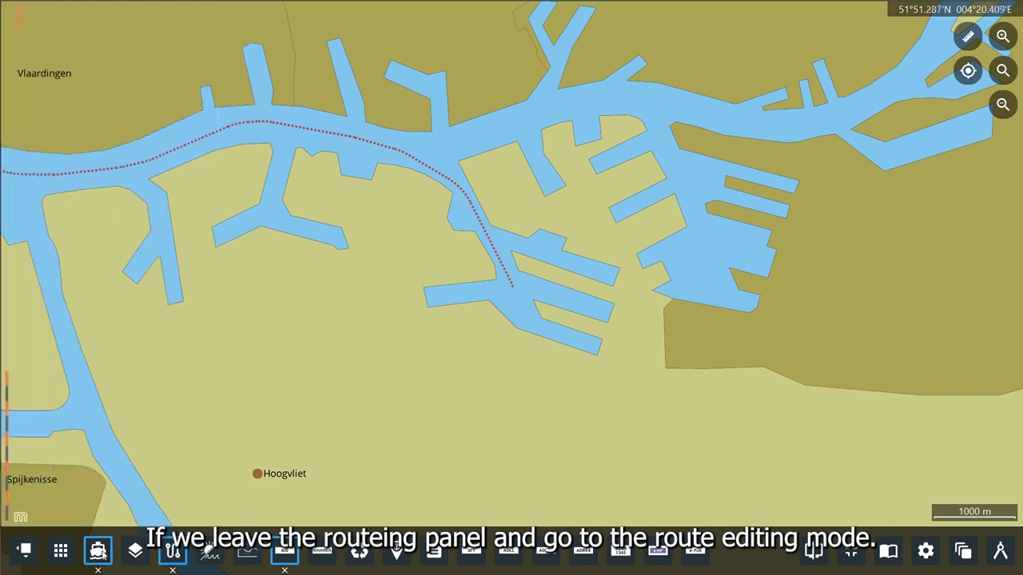
{"action": "left_click", "coordinate": [99, 551]}
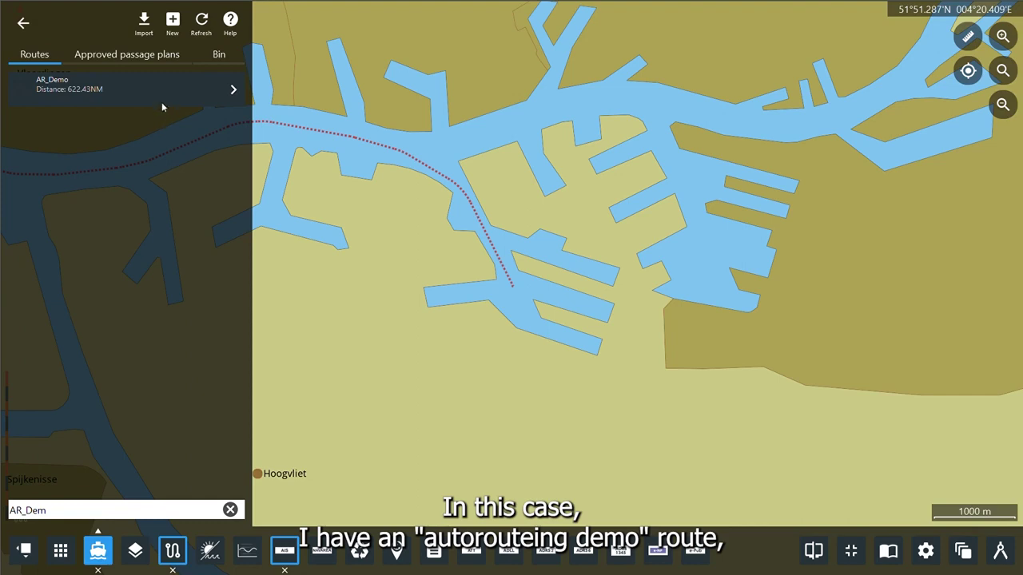
{"action": "left_click", "coordinate": [119, 88]}
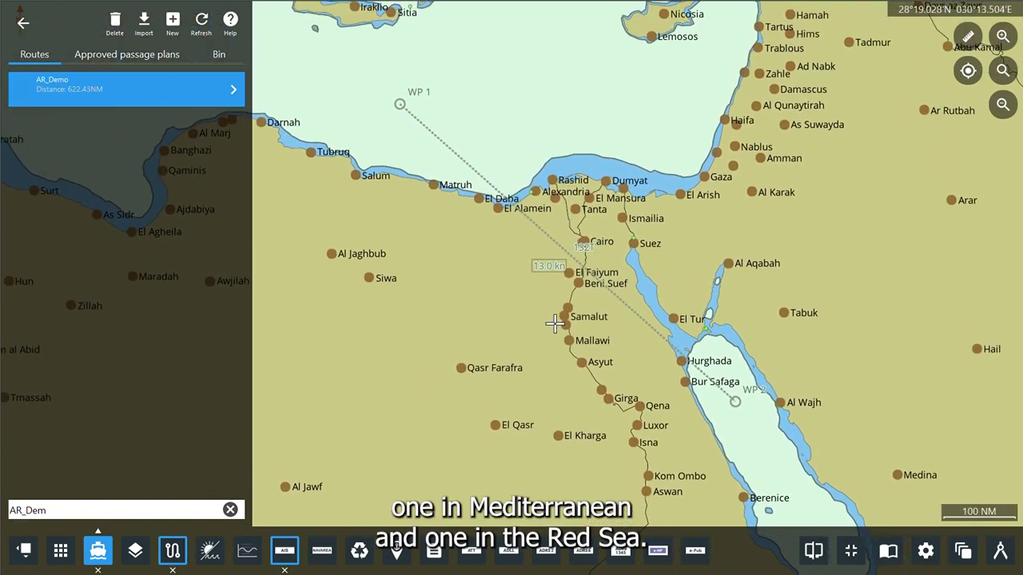
{"action": "left_click_drag", "start_coordinate": [555, 322], "coordinate": [526, 328]}
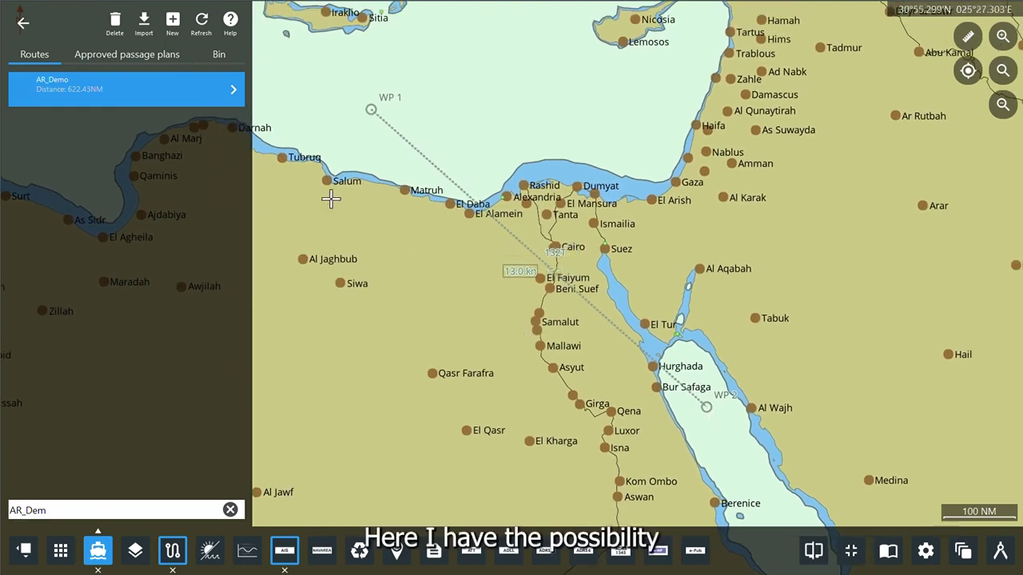
Step: Auto-route AR_Demo to WP2 via the Suez Canal, giving 65 waypoints and 697 NM
{"action": "left_click", "coordinate": [234, 90]}
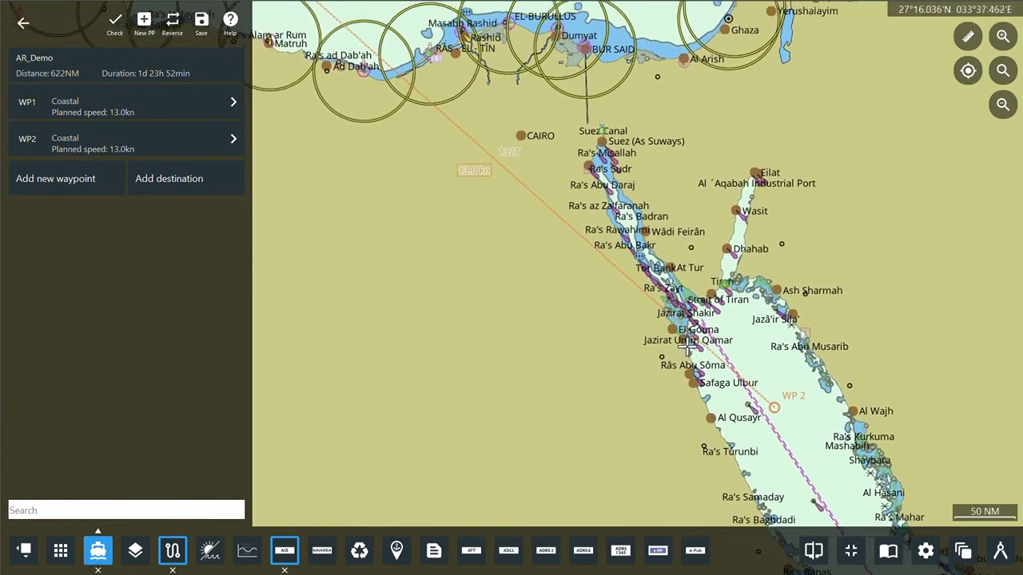
{"action": "scroll", "coordinate": [623, 309], "scroll_direction": "down", "scroll_amount": 2}
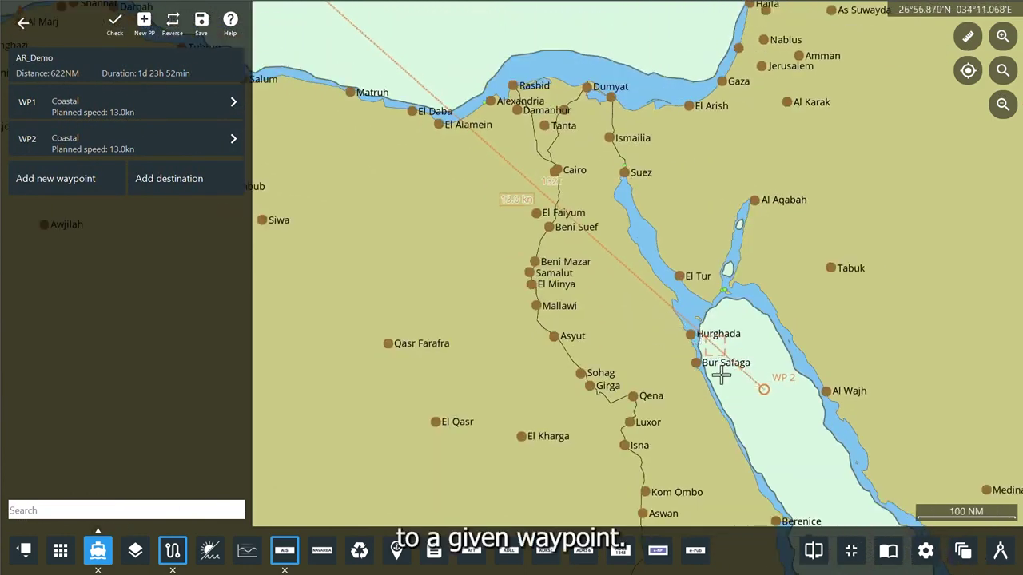
{"action": "right_click", "coordinate": [772, 398]}
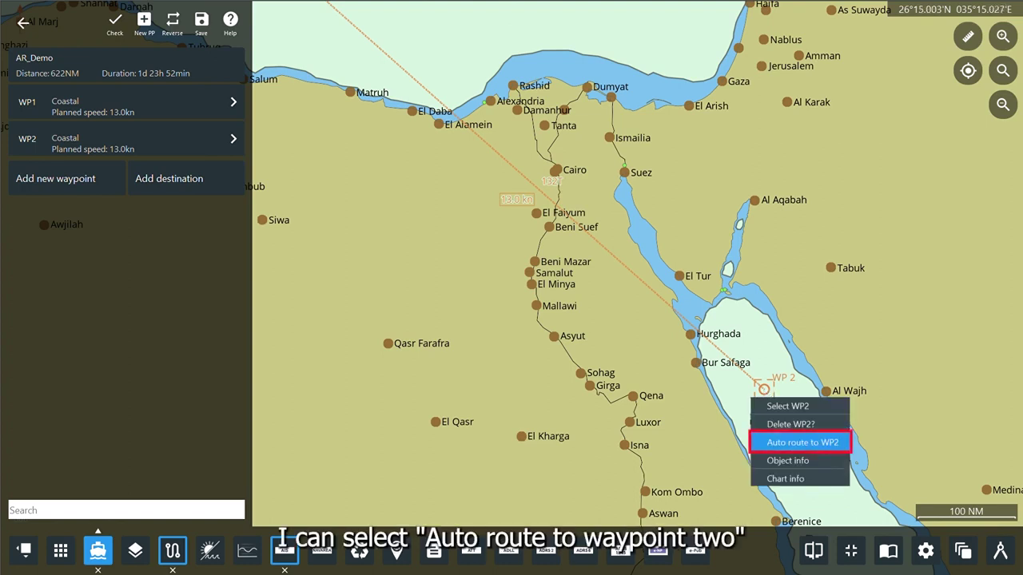
{"action": "left_click", "coordinate": [802, 442]}
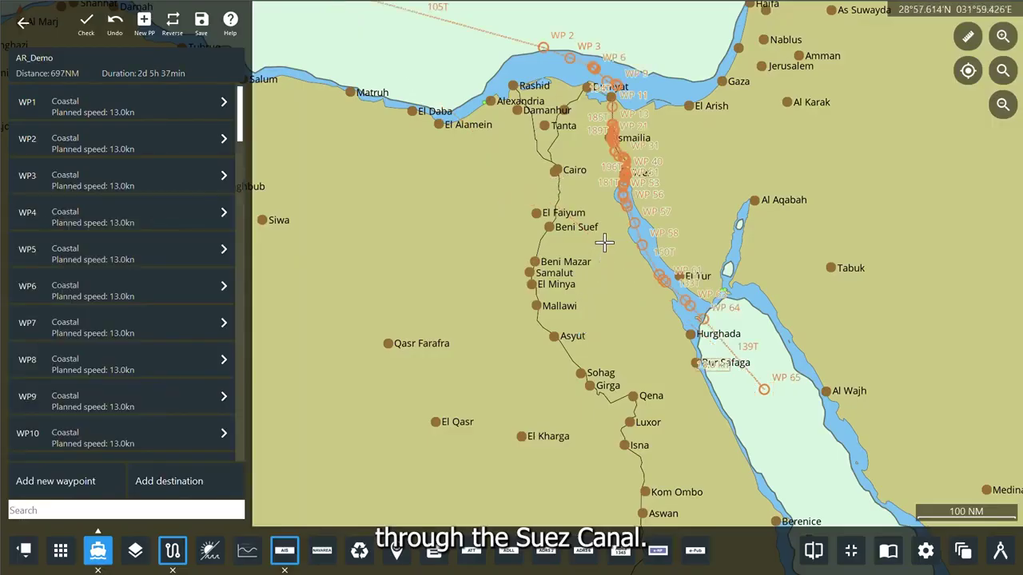
Step: Jump the chart to waypoint WP27 from the waypoint list
{"action": "scroll", "coordinate": [166, 318], "scroll_direction": "down", "scroll_amount": 5}
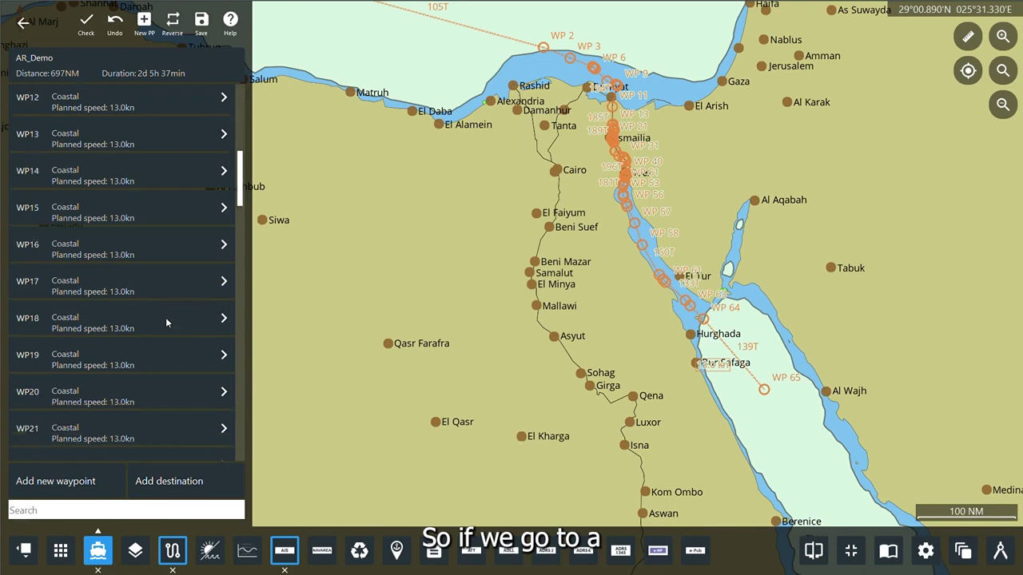
{"action": "scroll", "coordinate": [166, 317], "scroll_direction": "down", "scroll_amount": 4}
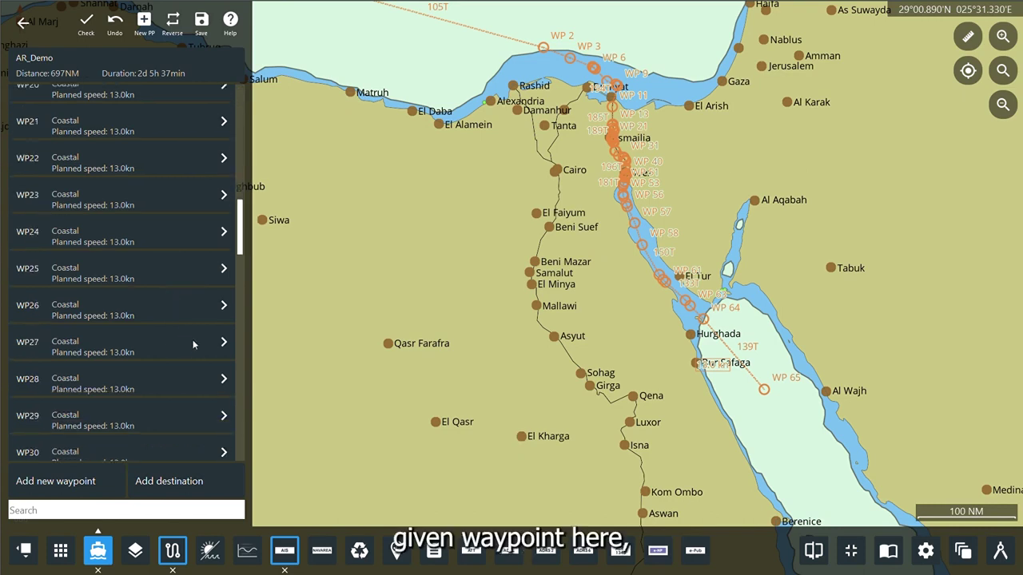
{"action": "left_click", "coordinate": [192, 343]}
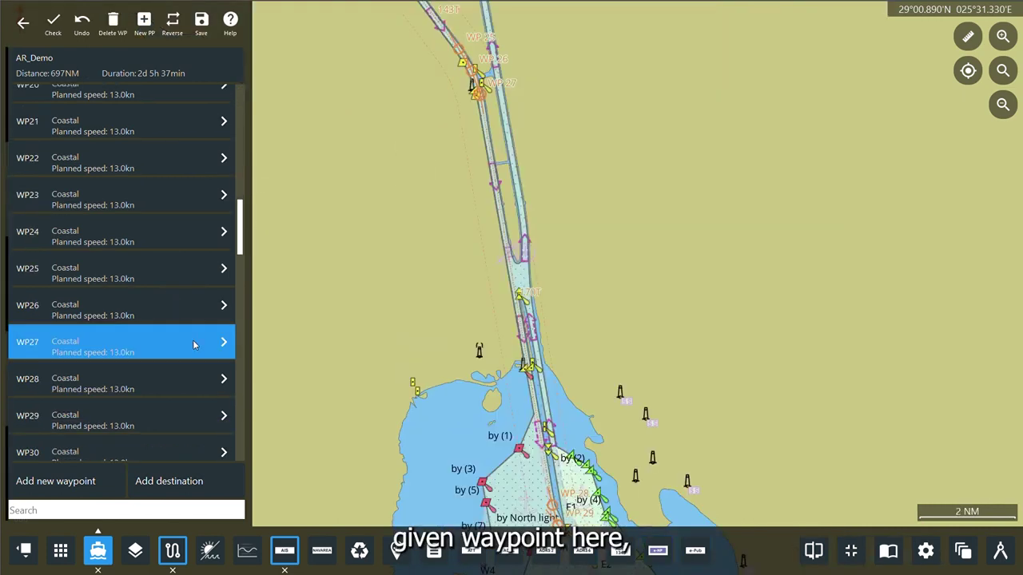
Step: Follow the auto-routed track through the buoyed canal channel past WP30 to buoys 119–120
{"action": "left_click_drag", "start_coordinate": [534, 452], "coordinate": [505, 244]}
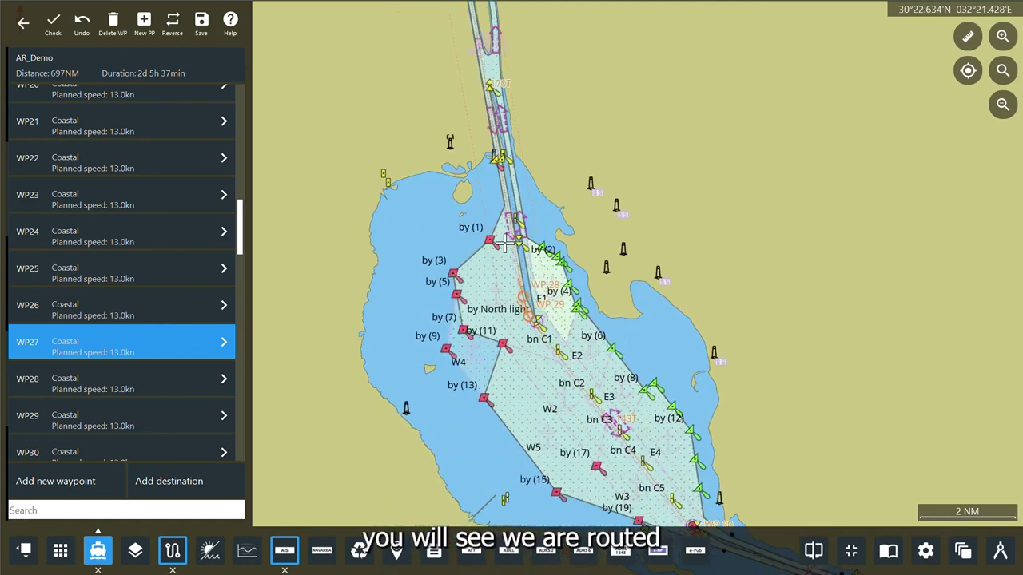
{"action": "left_click_drag", "start_coordinate": [685, 494], "coordinate": [529, 350]}
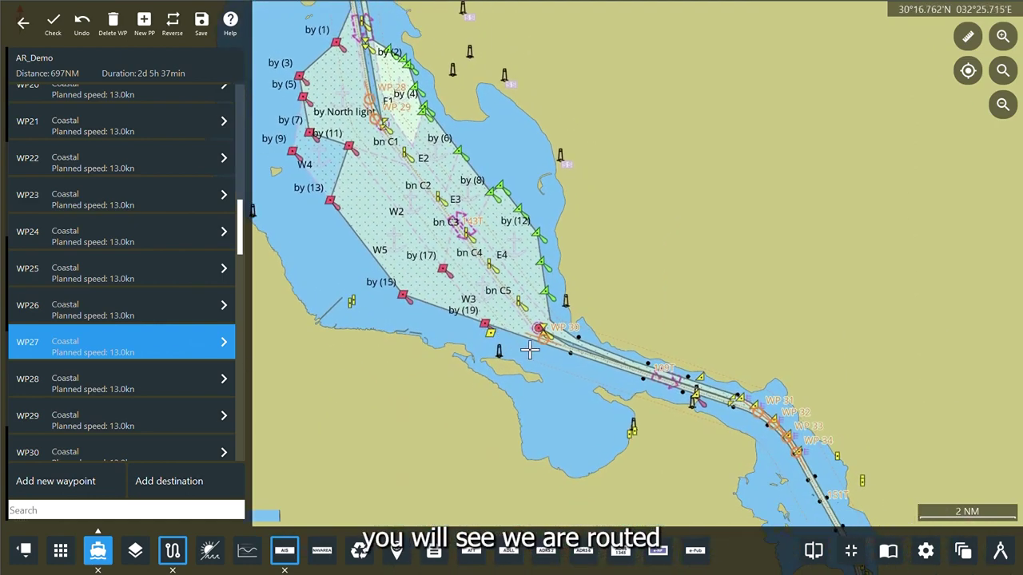
{"action": "scroll", "coordinate": [529, 349], "scroll_direction": "up", "scroll_amount": 4}
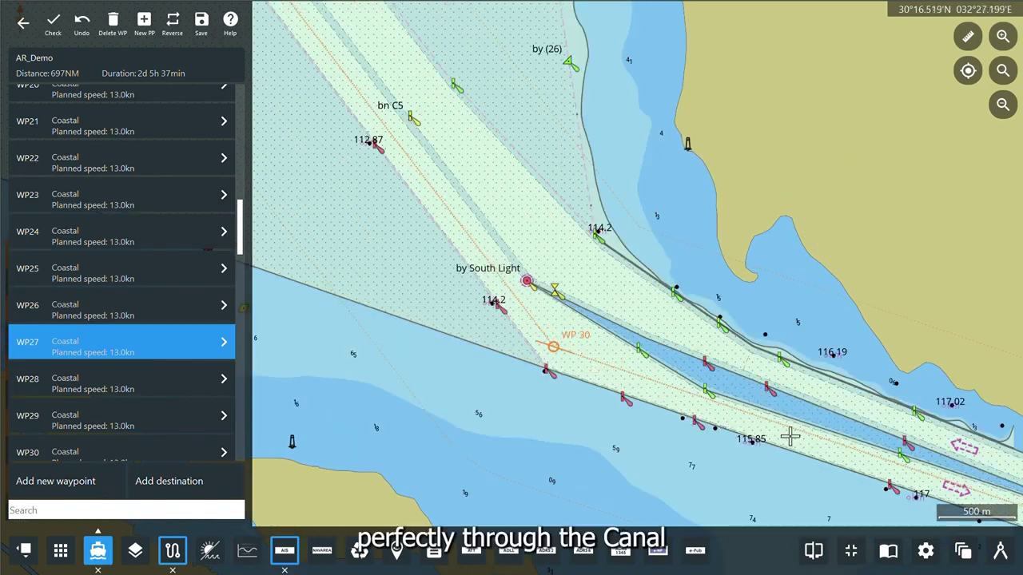
{"action": "left_click_drag", "start_coordinate": [770, 444], "coordinate": [448, 294]}
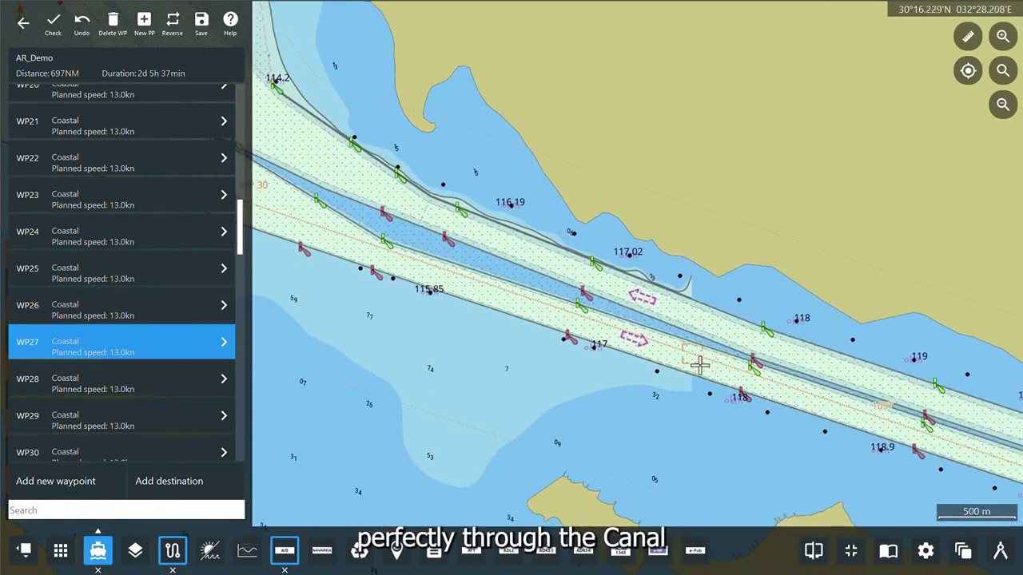
{"action": "left_click_drag", "start_coordinate": [866, 434], "coordinate": [722, 347]}
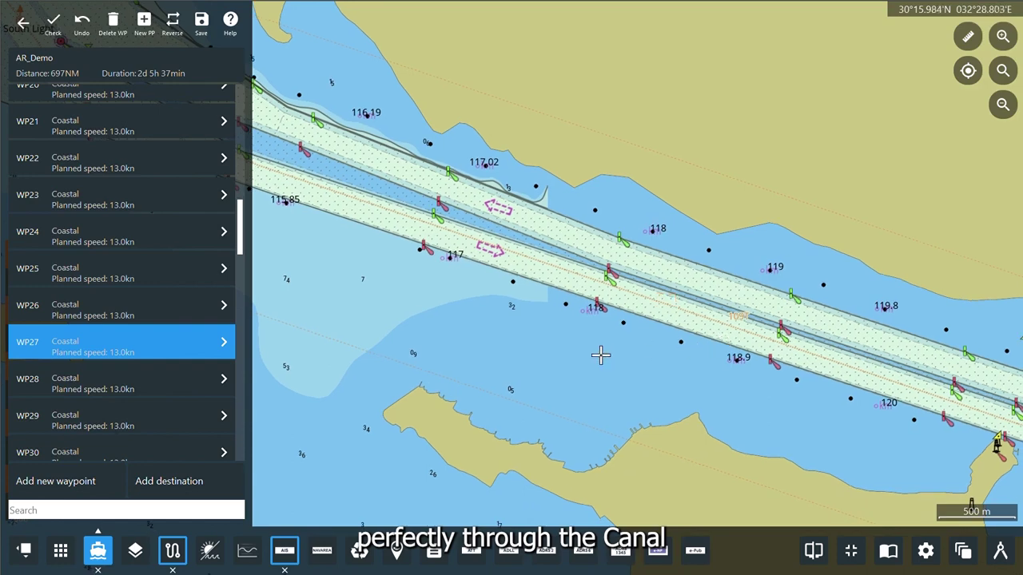
{"action": "left_click_drag", "start_coordinate": [240, 247], "coordinate": [245, 462]}
Step: Add ZADUR Durban as a destination after WP65 and auto-route it, reaching 4983NM
{"action": "left_click", "coordinate": [189, 450]}
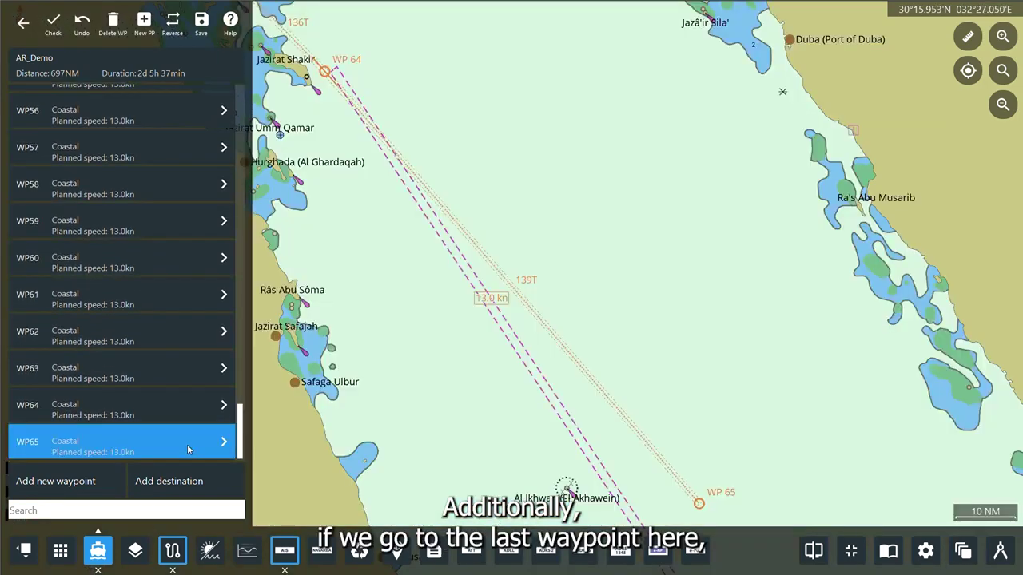
{"action": "left_click_drag", "start_coordinate": [450, 190], "coordinate": [423, 165]}
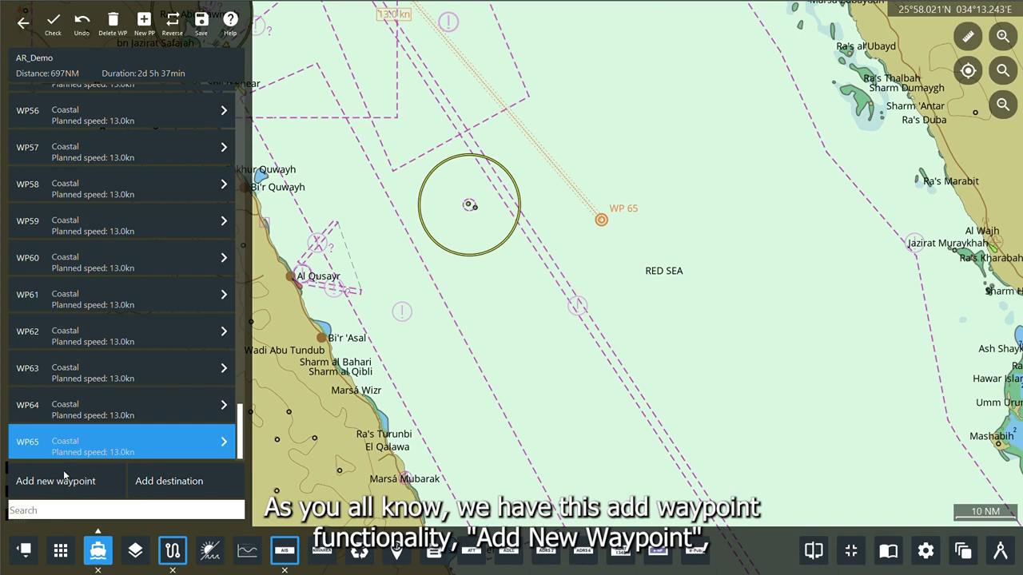
{"action": "left_click", "coordinate": [165, 482]}
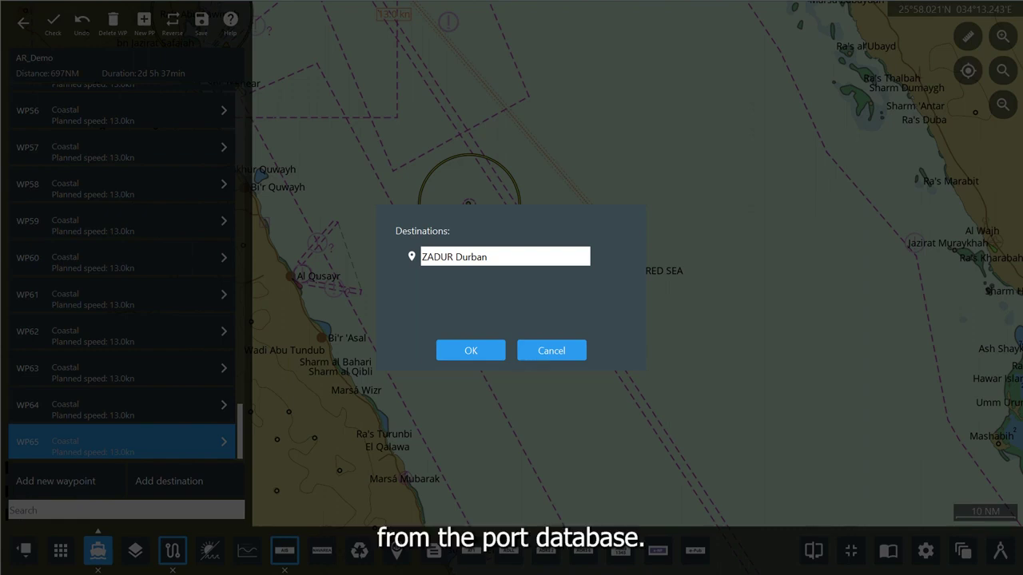
{"action": "left_click", "coordinate": [471, 351]}
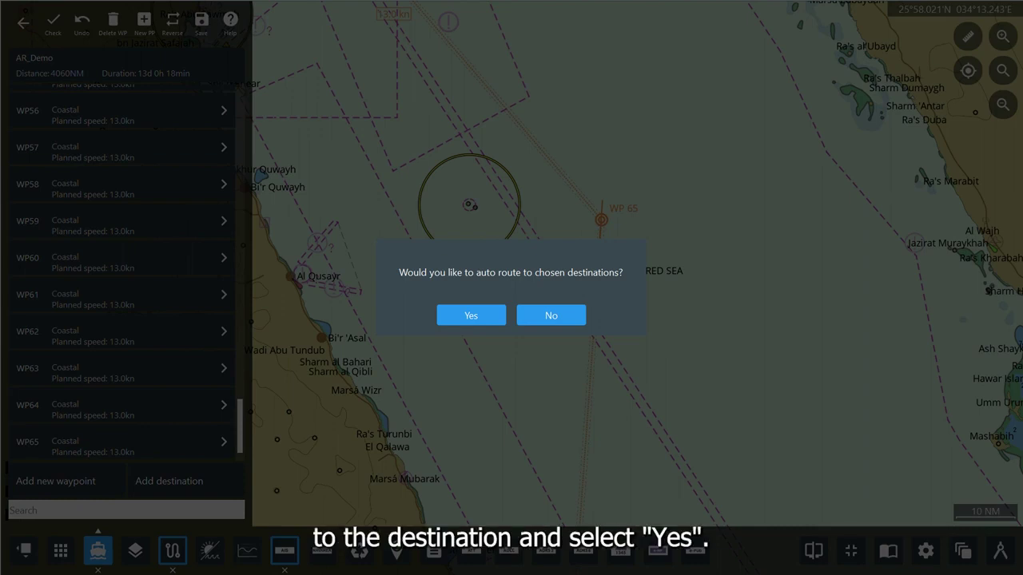
{"action": "left_click", "coordinate": [473, 316]}
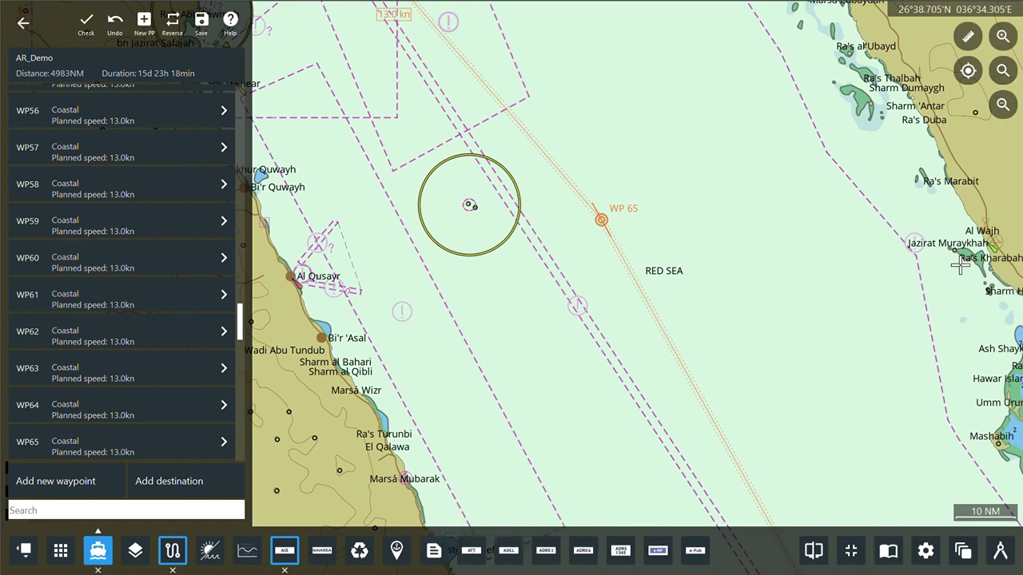
Step: Follow the new leg through the southern Red Sea, Gulf of Aden and down the Somali coast
{"action": "scroll", "coordinate": [953, 262], "scroll_direction": "down", "scroll_amount": 1}
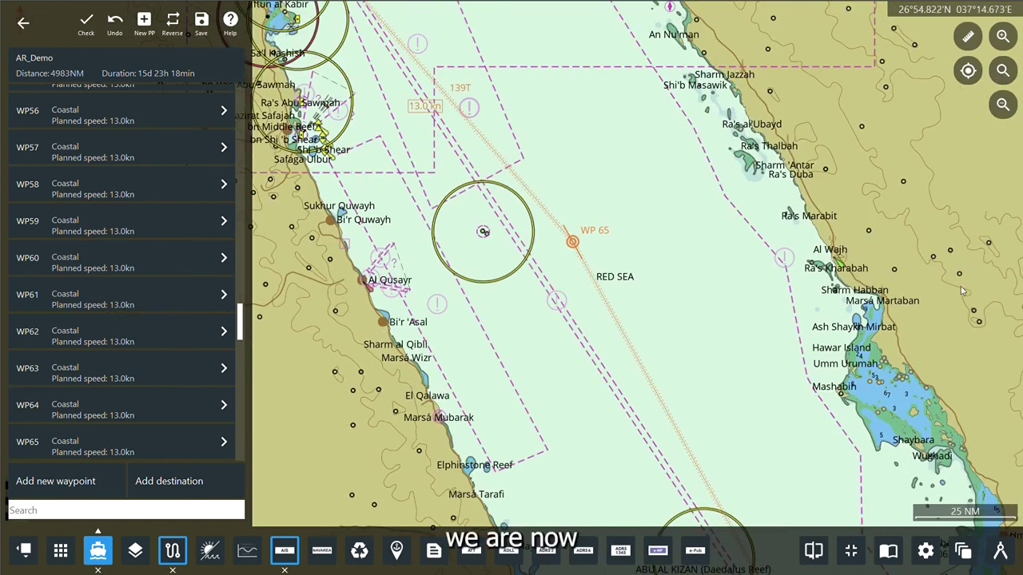
{"action": "scroll", "coordinate": [961, 298], "scroll_direction": "down", "scroll_amount": 2}
{"action": "left_click_drag", "start_coordinate": [802, 469], "coordinate": [690, 133]}
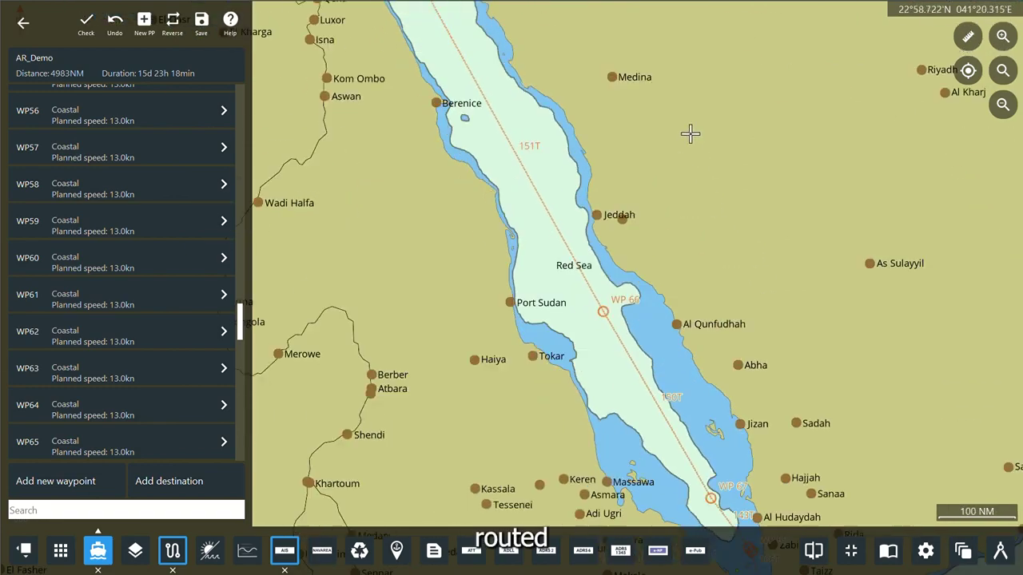
{"action": "left_click_drag", "start_coordinate": [868, 453], "coordinate": [612, 210]}
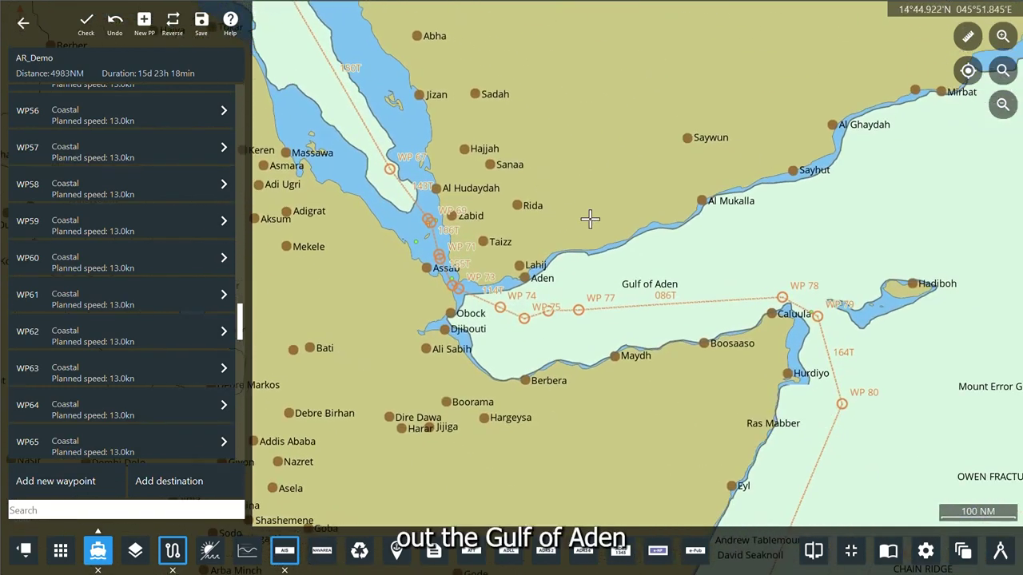
{"action": "left_click_drag", "start_coordinate": [778, 435], "coordinate": [654, 141]}
{"action": "left_click_drag", "start_coordinate": [660, 421], "coordinate": [712, 226]}
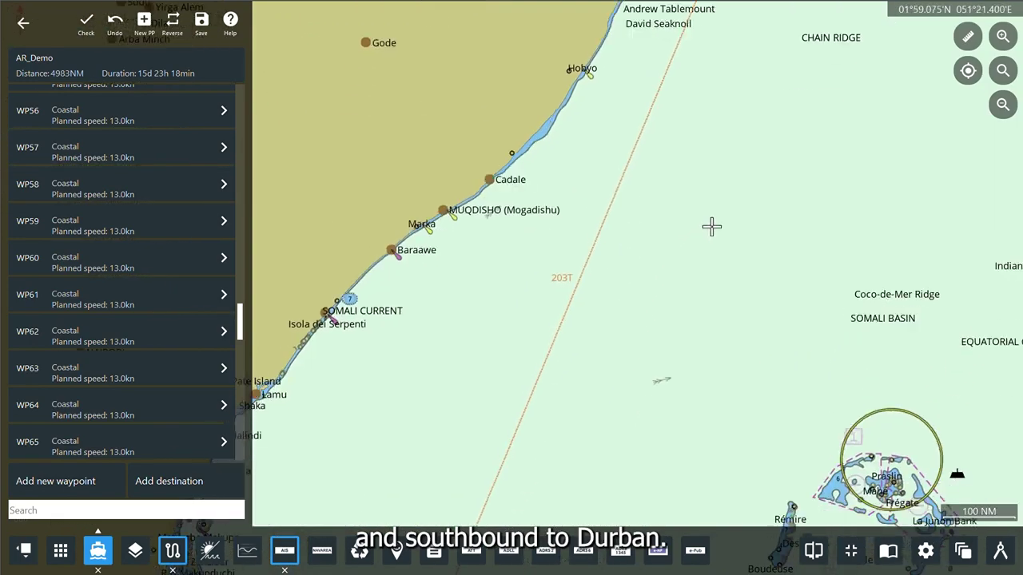
{"action": "scroll", "coordinate": [690, 290], "scroll_direction": "down", "scroll_amount": 2}
Step: Bring the route's end at Durban into view, check the Auto Routeing results, then resume editing AR_Demo
{"action": "left_click_drag", "start_coordinate": [644, 384], "coordinate": [711, 179]}
{"action": "left_click_drag", "start_coordinate": [588, 469], "coordinate": [695, 146]}
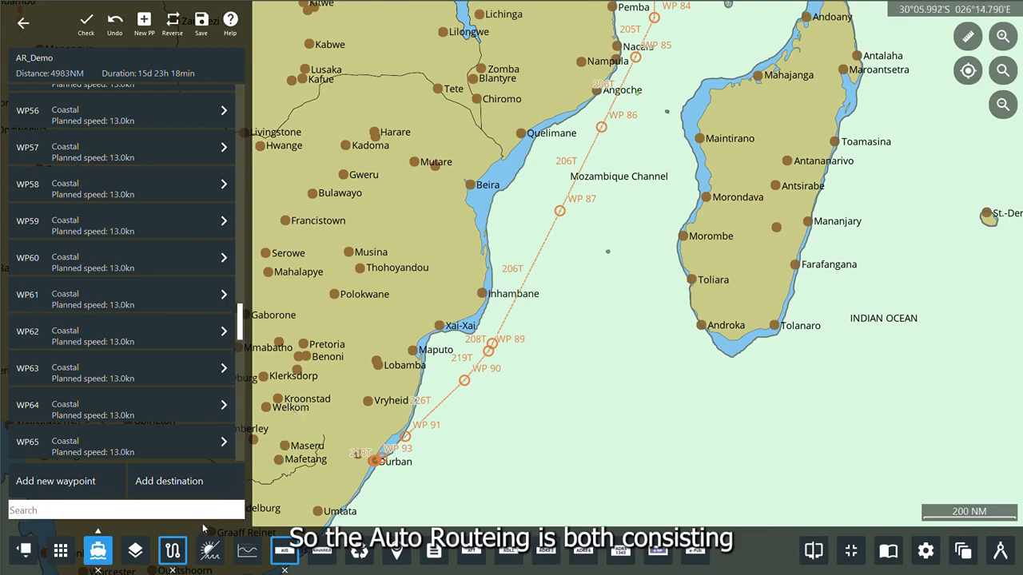
{"action": "left_click", "coordinate": [174, 553]}
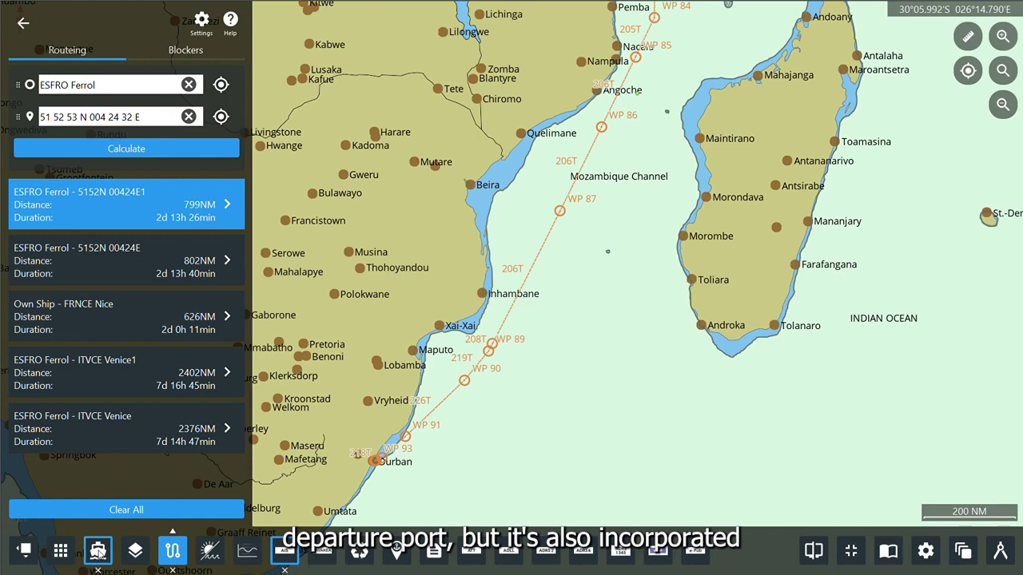
{"action": "left_click", "coordinate": [23, 23]}
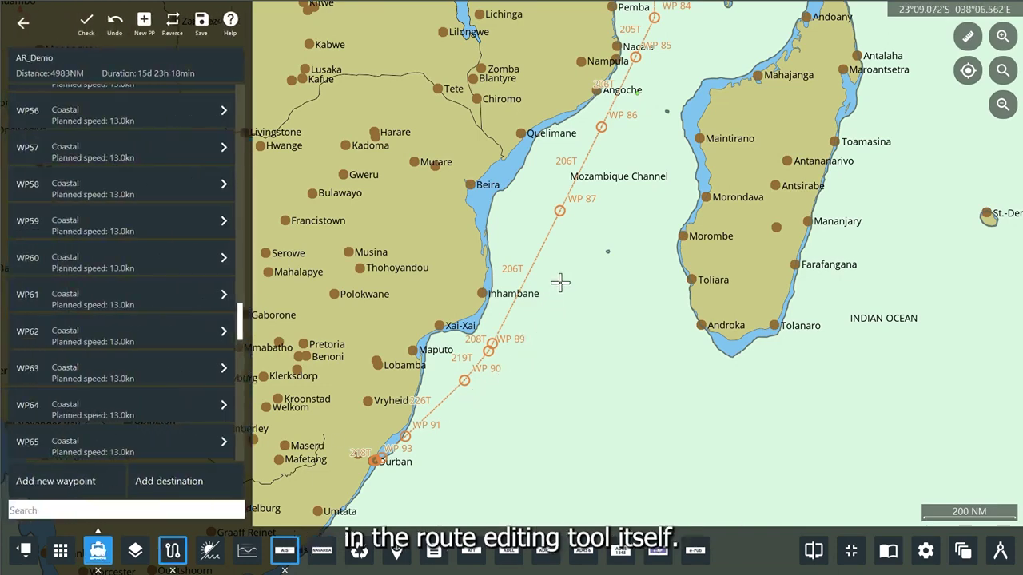
Step: Auto-route AR_Demo onward from Durban to SGSIN Singapore (9893NM) and view the new leg
{"action": "left_click_drag", "start_coordinate": [514, 481], "coordinate": [510, 364]}
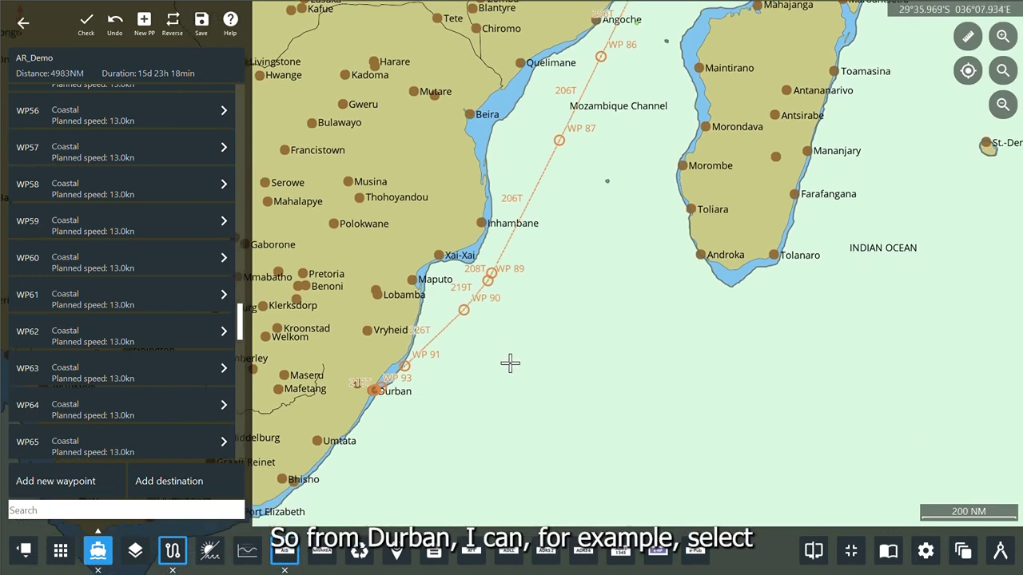
{"action": "left_click_drag", "start_coordinate": [406, 319], "coordinate": [354, 293]}
{"action": "left_click", "coordinate": [192, 484]}
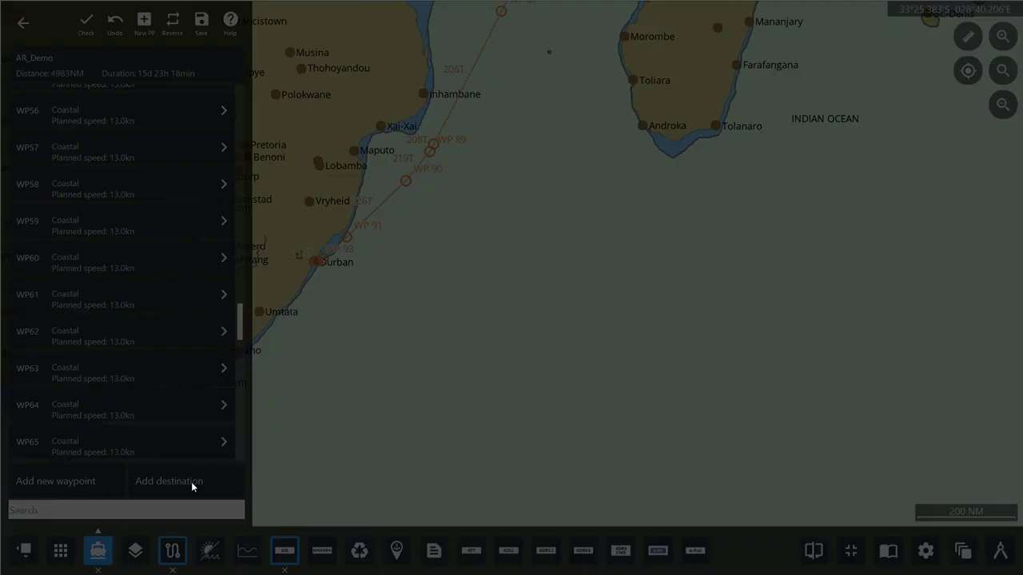
{"action": "type", "text": "SGSIN Singapore"}
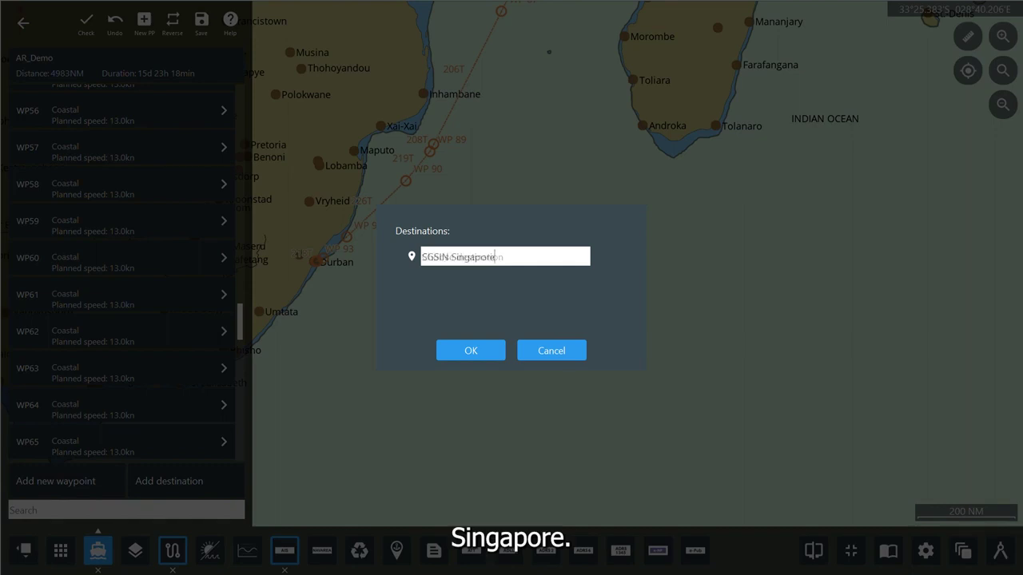
{"action": "key", "text": "Return"}
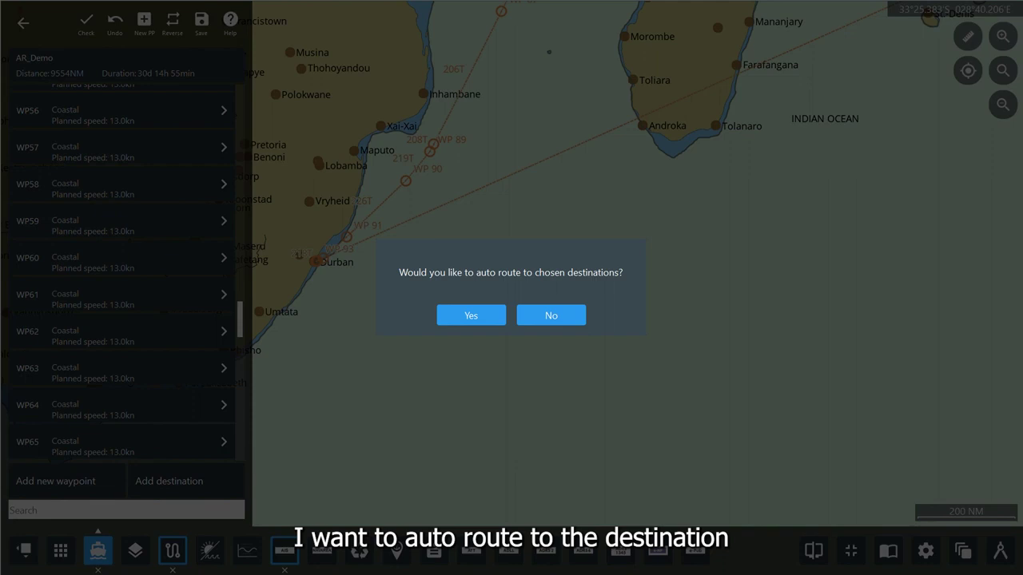
{"action": "left_click", "coordinate": [470, 316]}
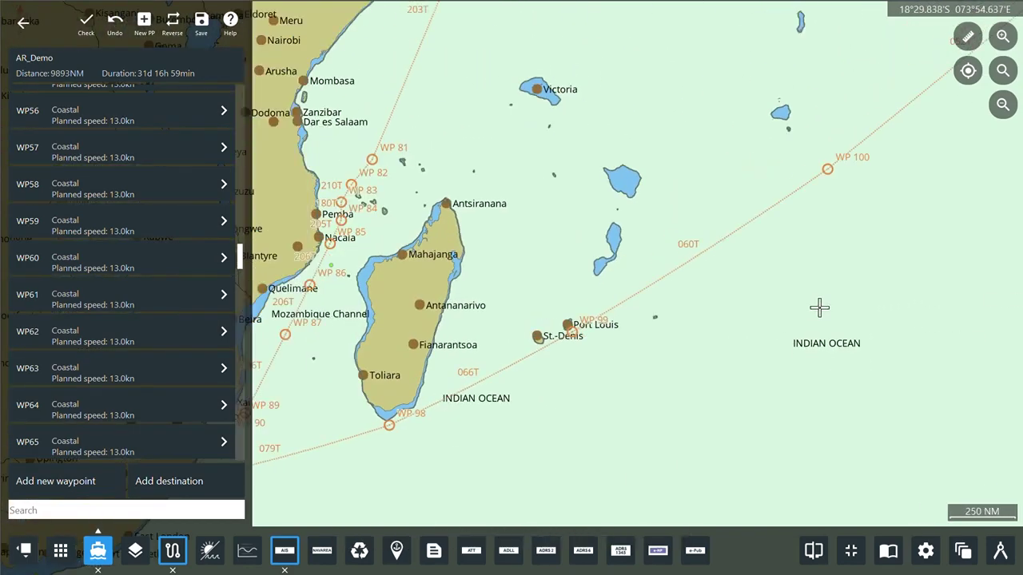
{"action": "left_click_drag", "start_coordinate": [913, 283], "coordinate": [468, 473]}
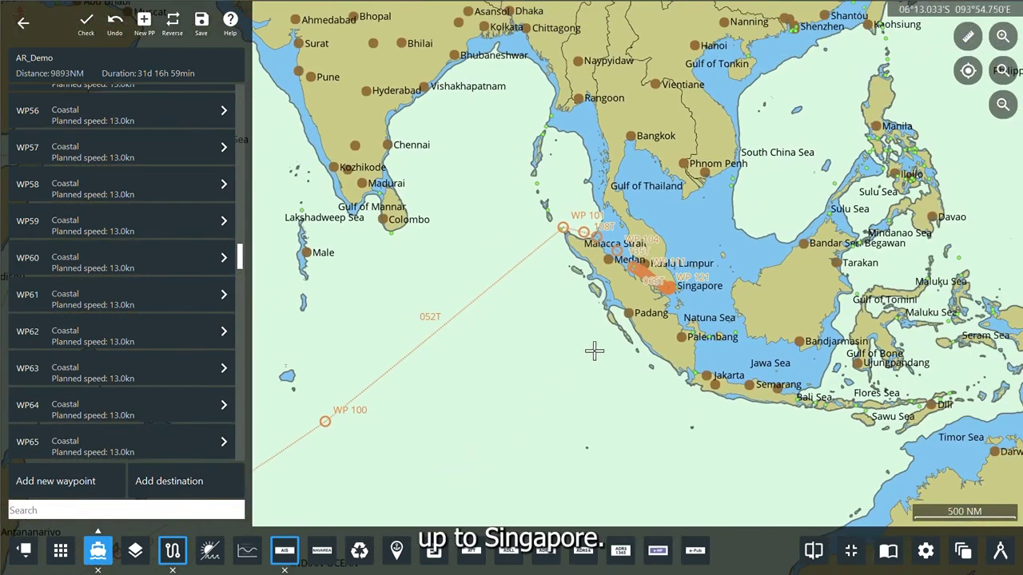